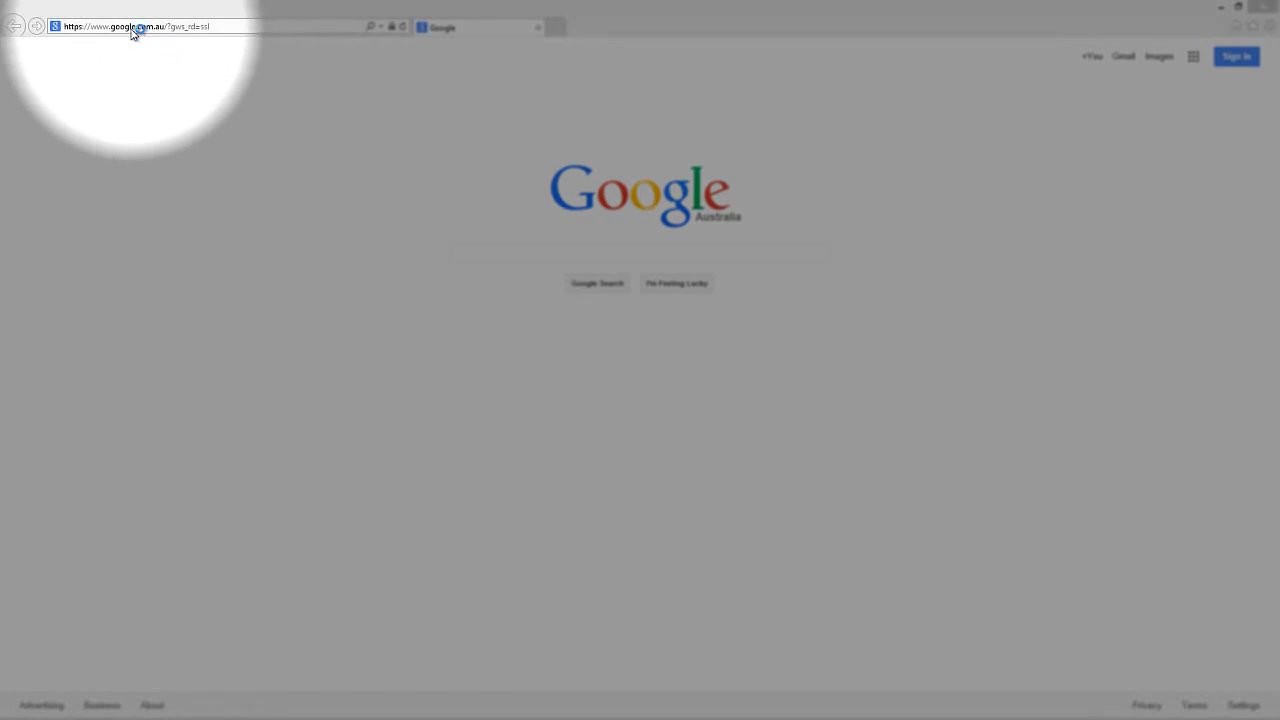
{"action": "left_click", "coordinate": [133, 30]}
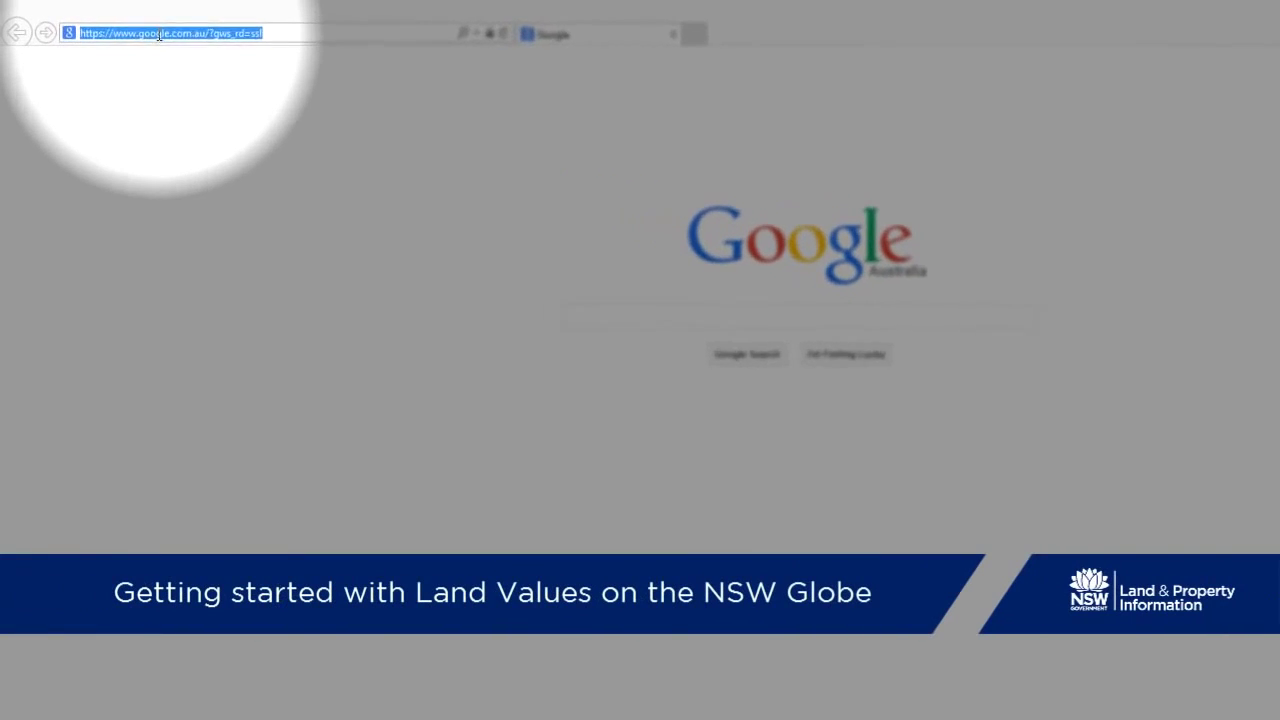
{"action": "type", "text": "www.valuerg"}
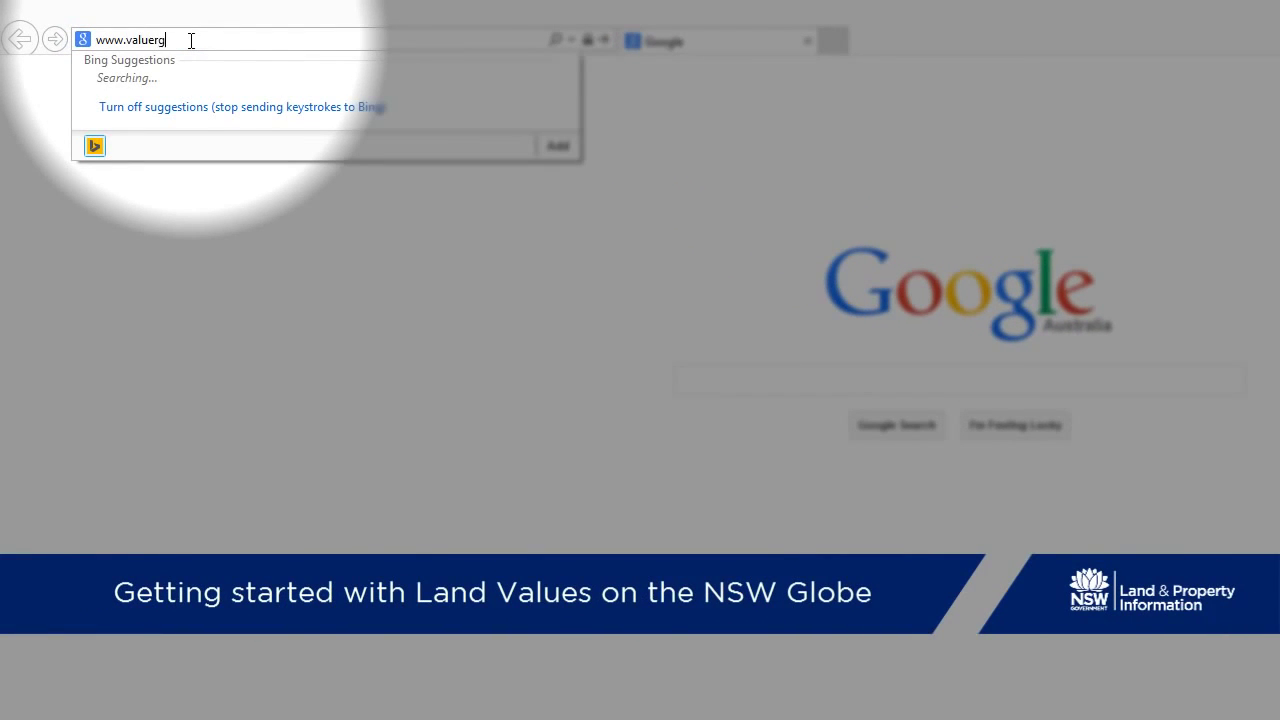
{"action": "type", "text": "eneral.nsw.gov.au"}
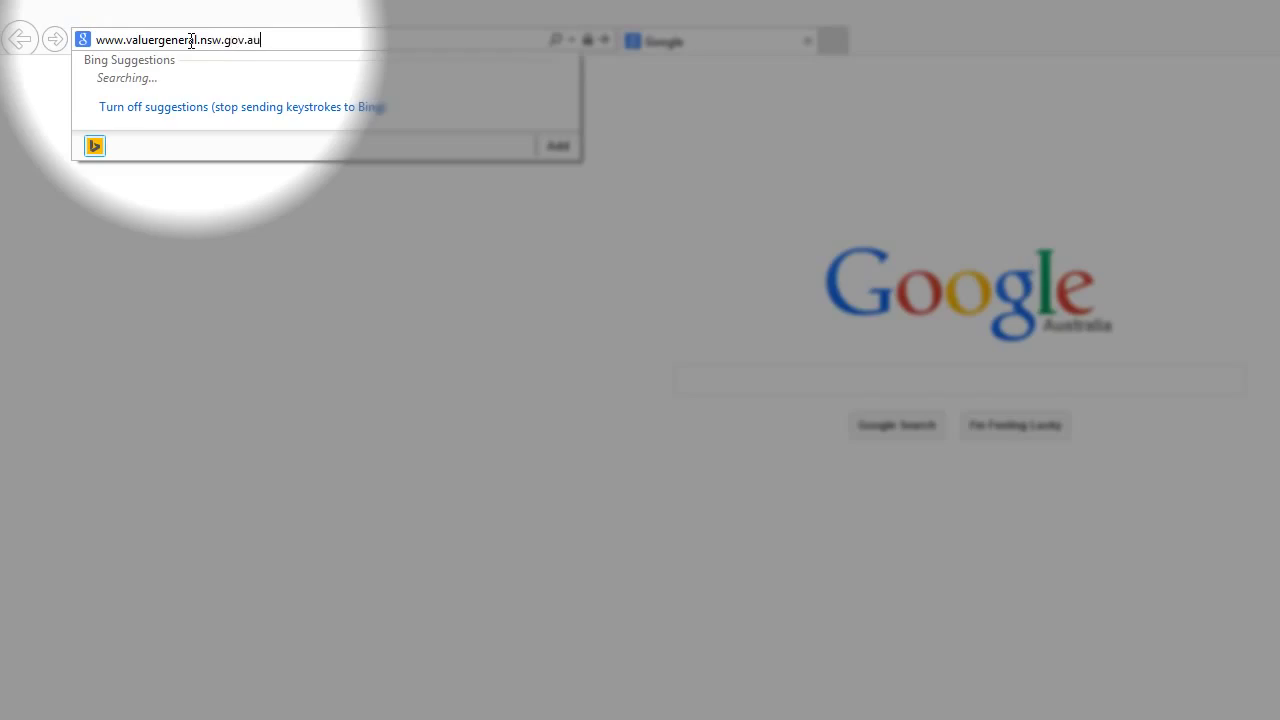
{"action": "key", "text": "Return"}
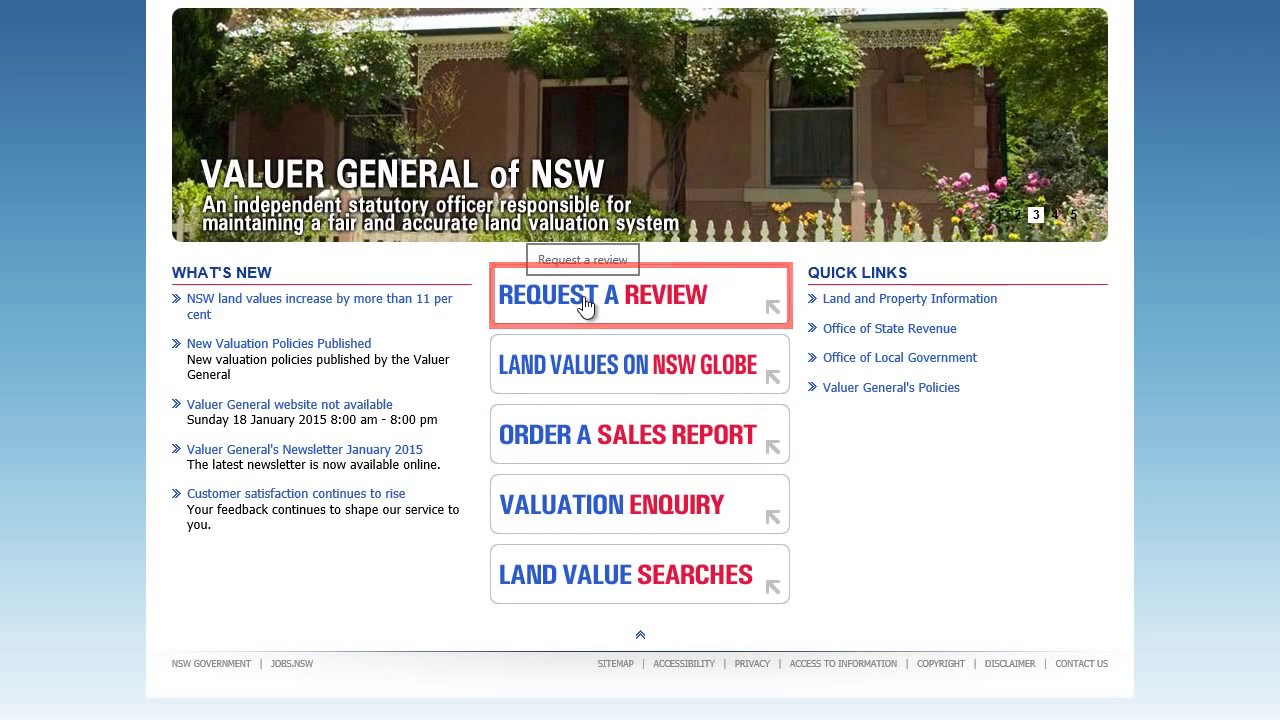
Open the 'Land Values on NSW Globe' tile and scroll down to the NSW Globe icon
{"action": "left_click", "coordinate": [587, 393]}
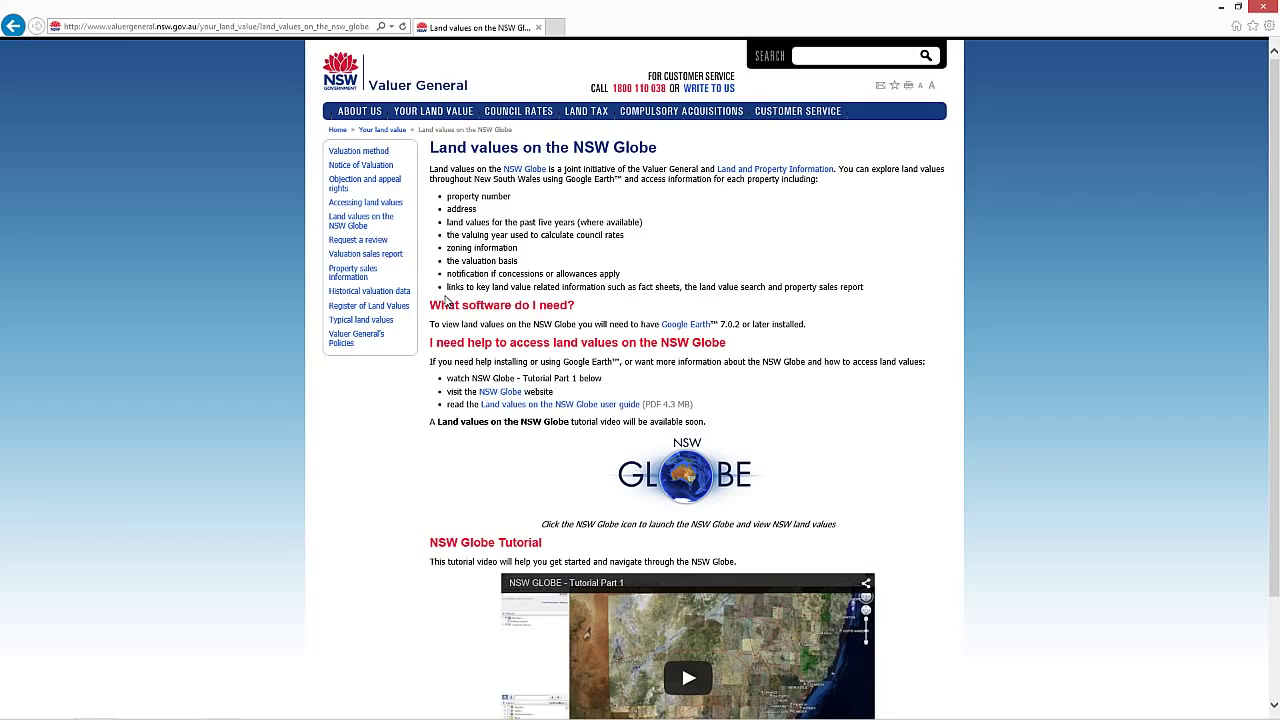
{"action": "scroll", "coordinate": [518, 420], "scroll_direction": "down", "scroll_amount": 2}
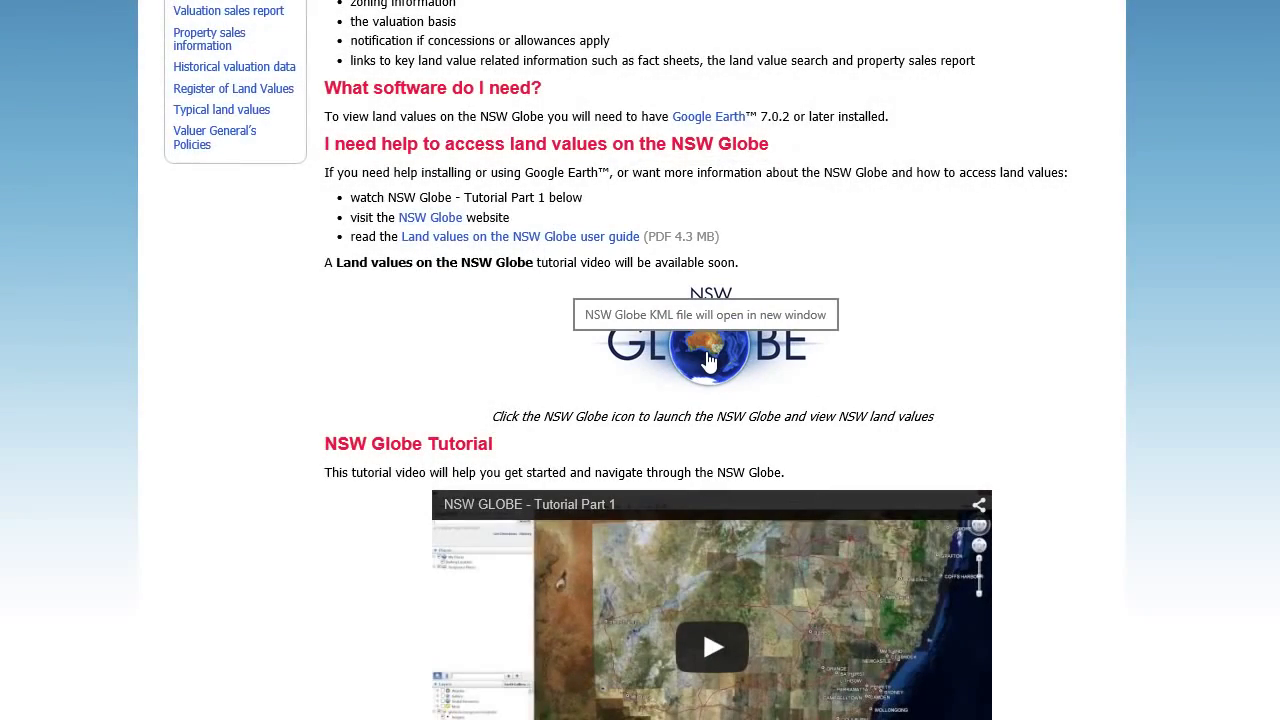
Download nswglobe.kml from the NSW Globe icon and open it without saving
{"action": "left_click", "coordinate": [706, 355]}
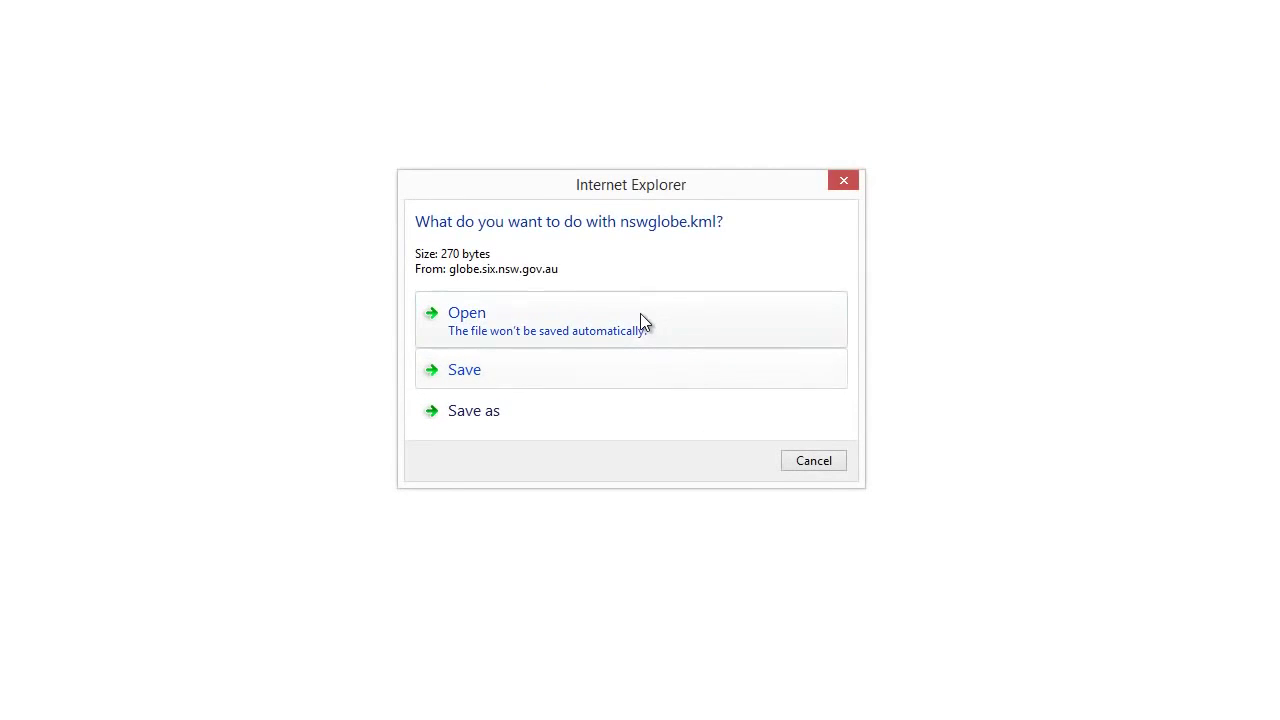
{"action": "left_click", "coordinate": [640, 320]}
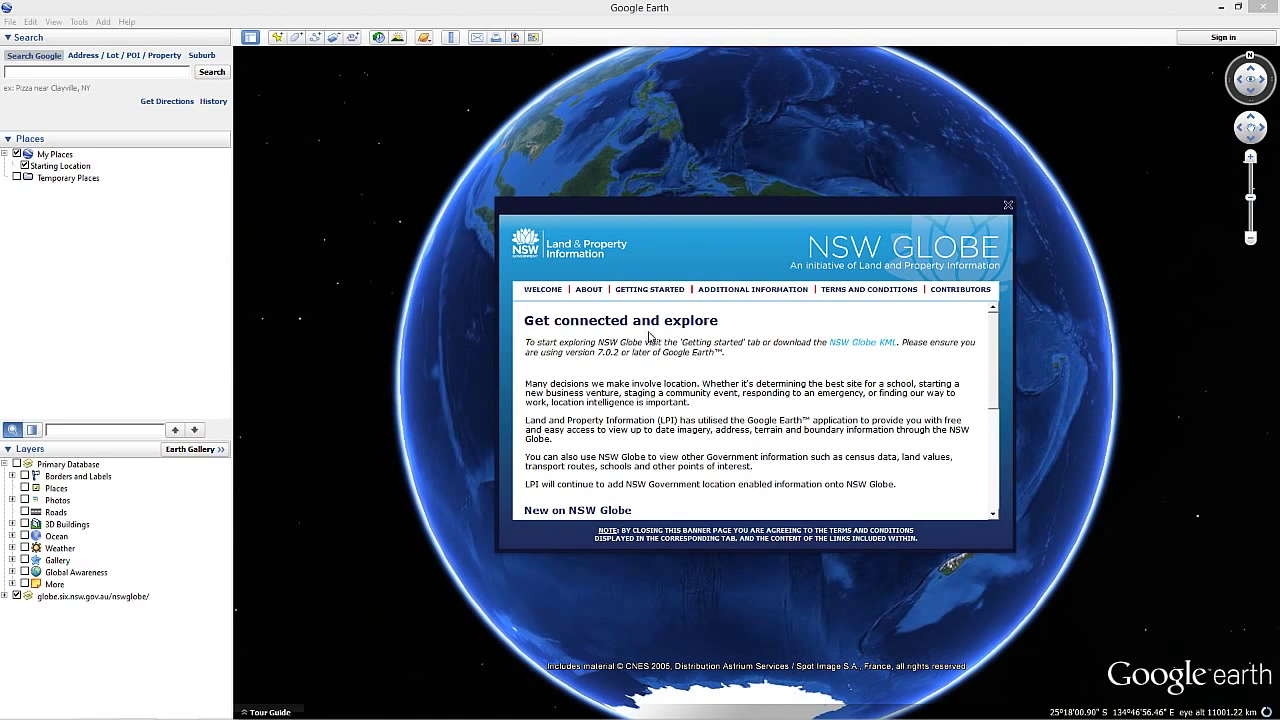
Close the NSW Globe welcome banner with its X
{"action": "left_click", "coordinate": [1007, 208]}
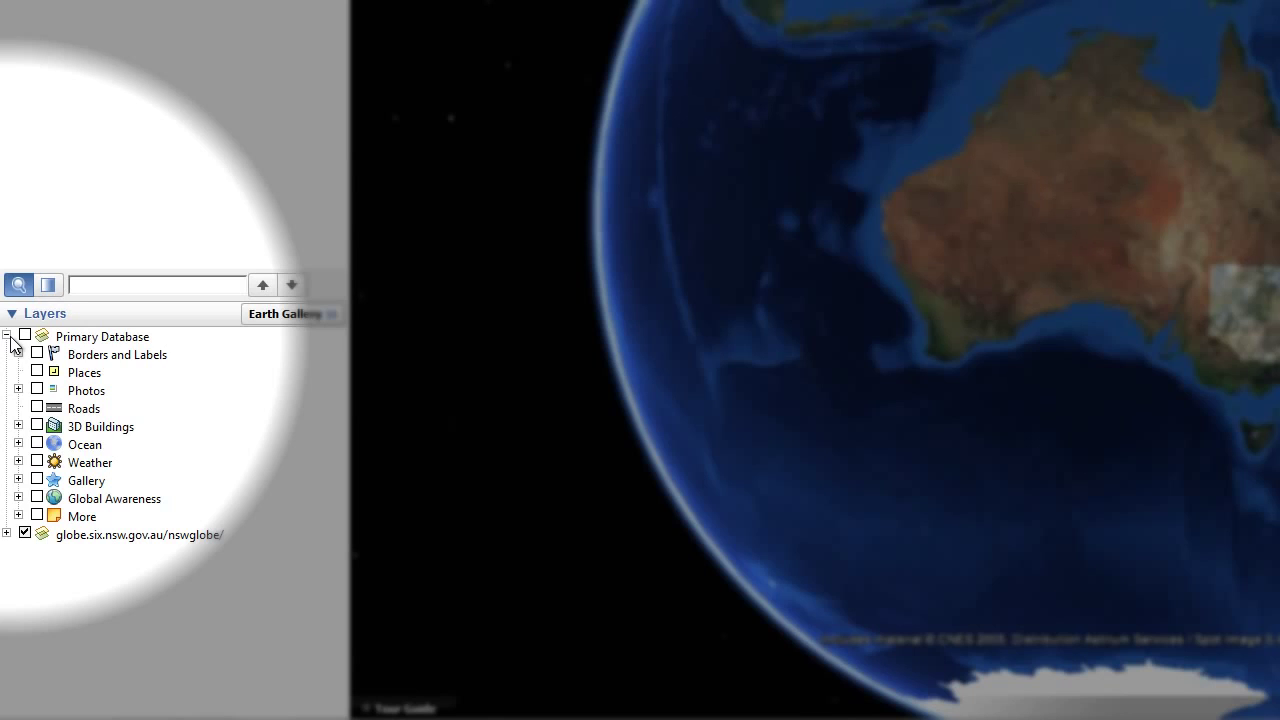
Collapse Primary Database, expand the nswglobe layer, tick Land Values, and view Valuation Information details
{"action": "left_click", "coordinate": [7, 337]}
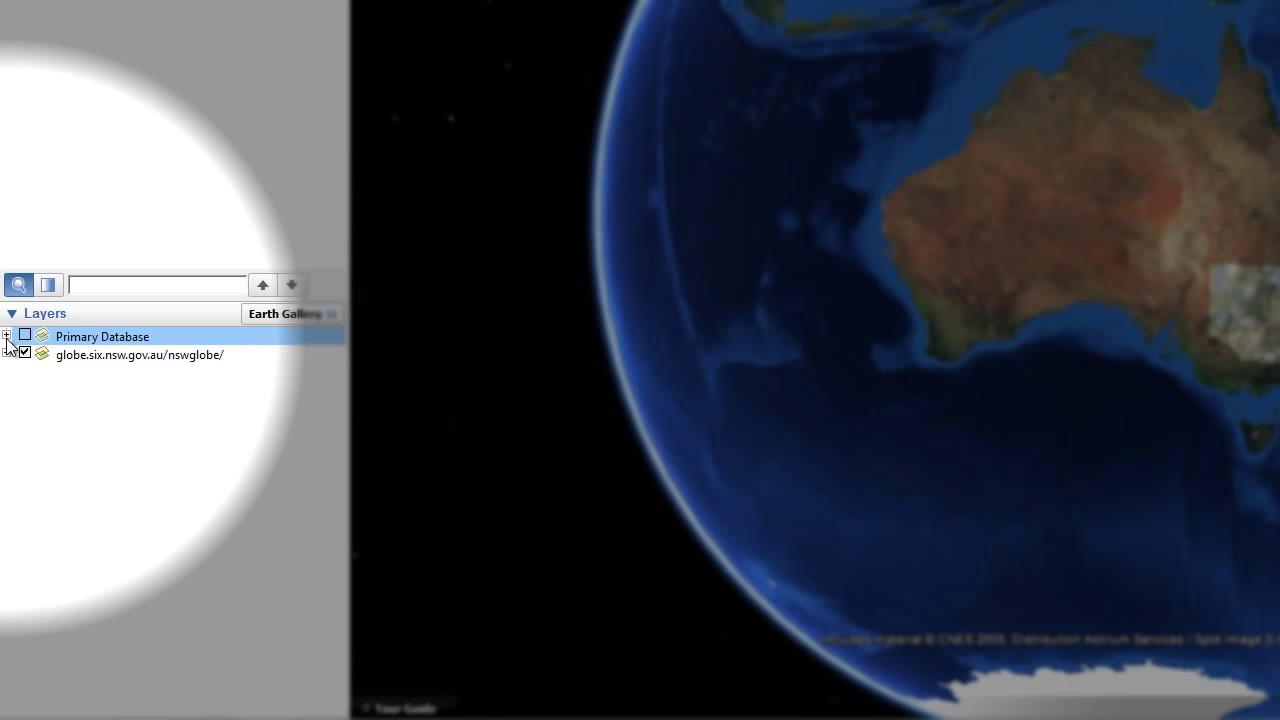
{"action": "left_click", "coordinate": [7, 354]}
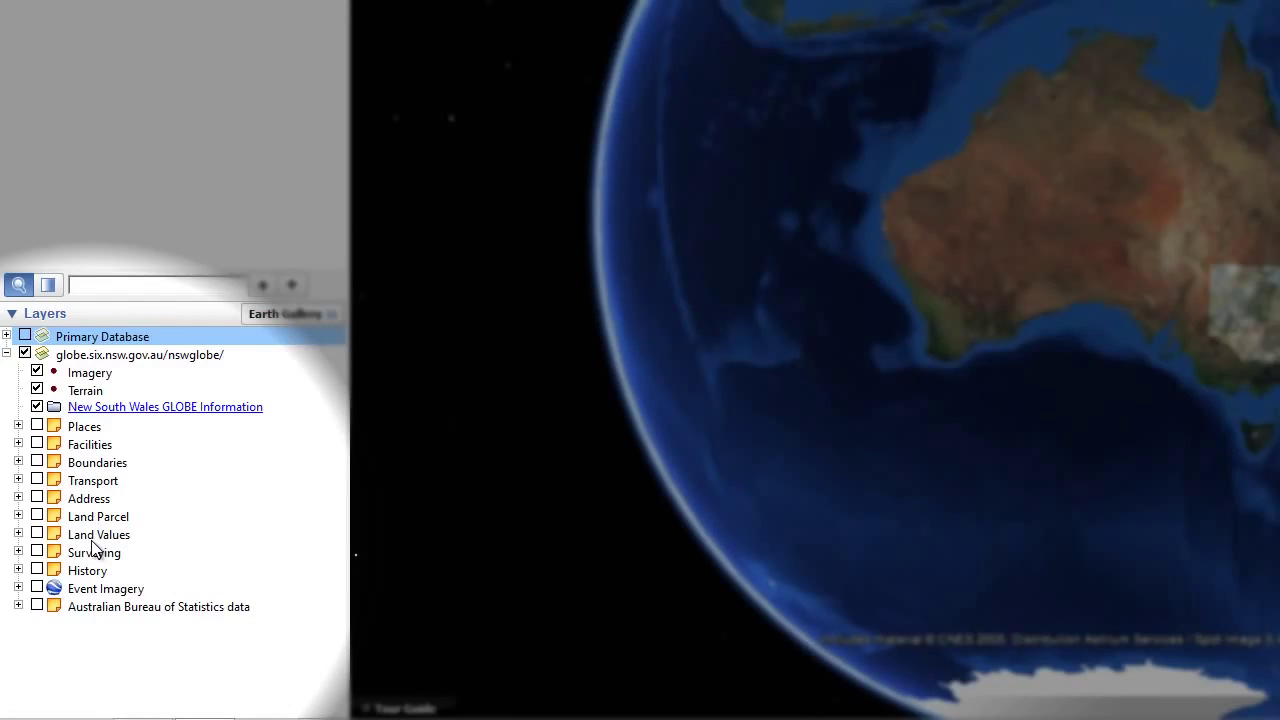
{"action": "left_click", "coordinate": [18, 534]}
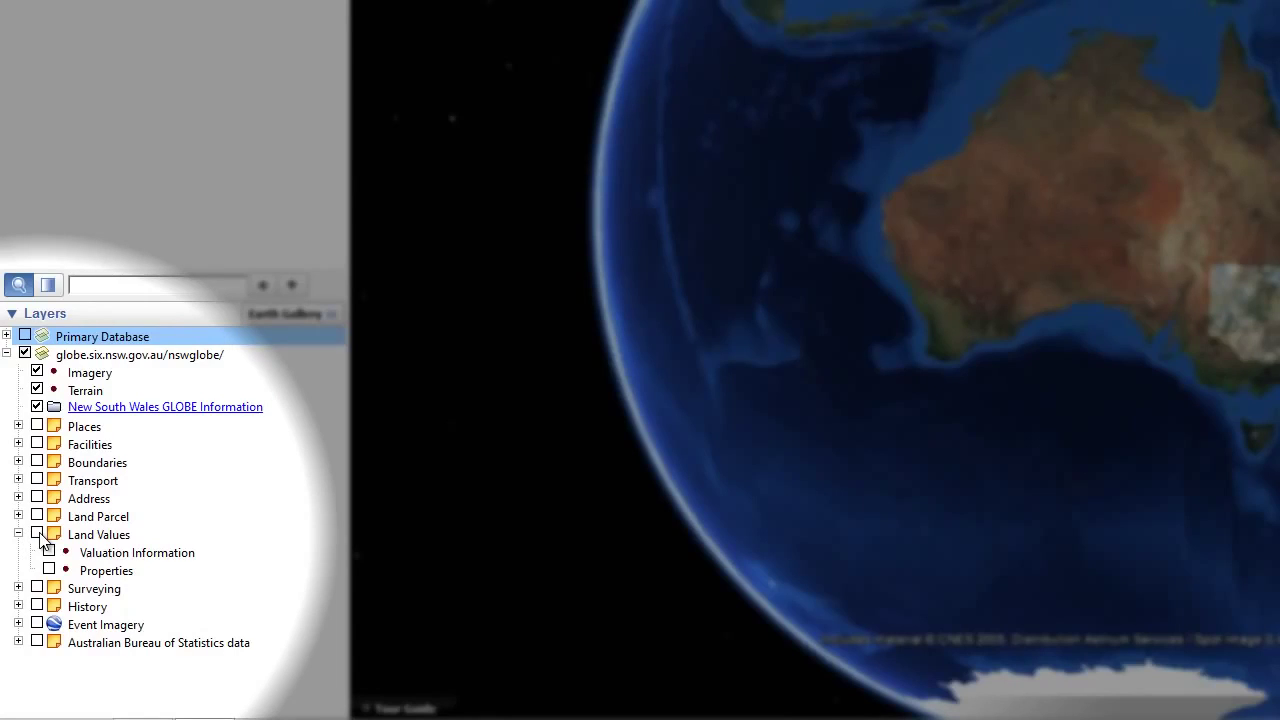
{"action": "left_click", "coordinate": [38, 535]}
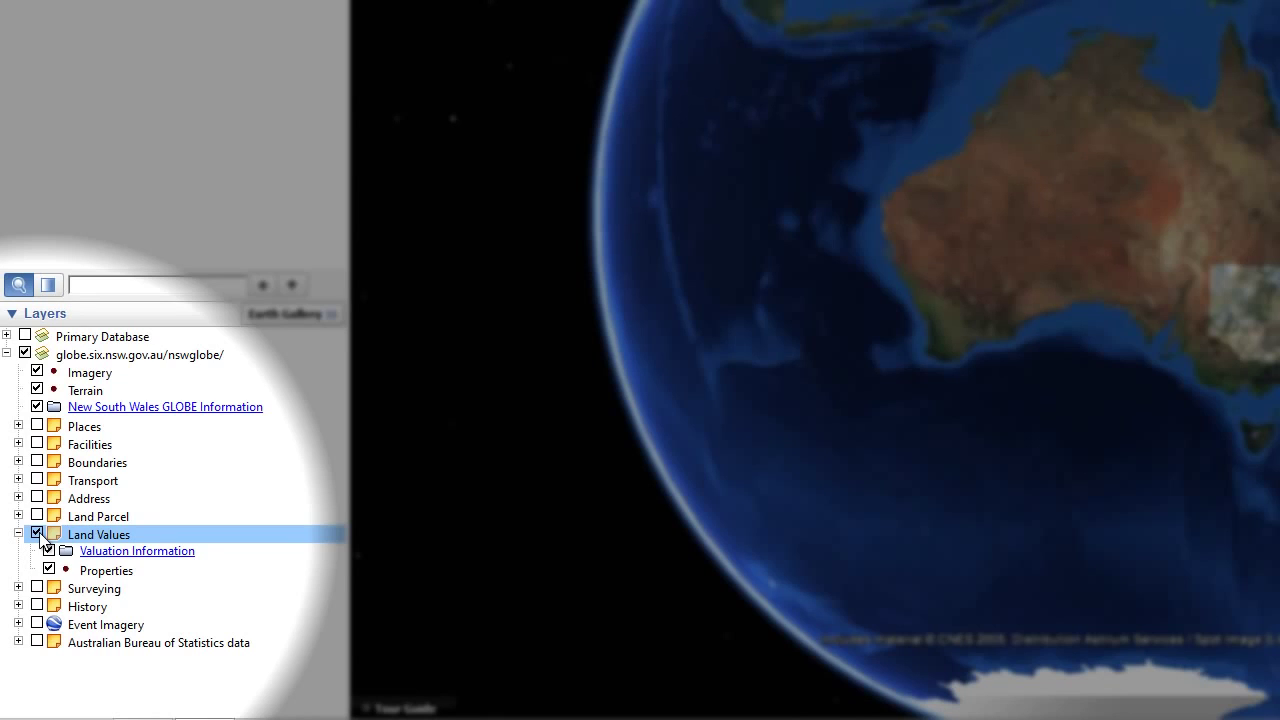
{"action": "left_click", "coordinate": [113, 553]}
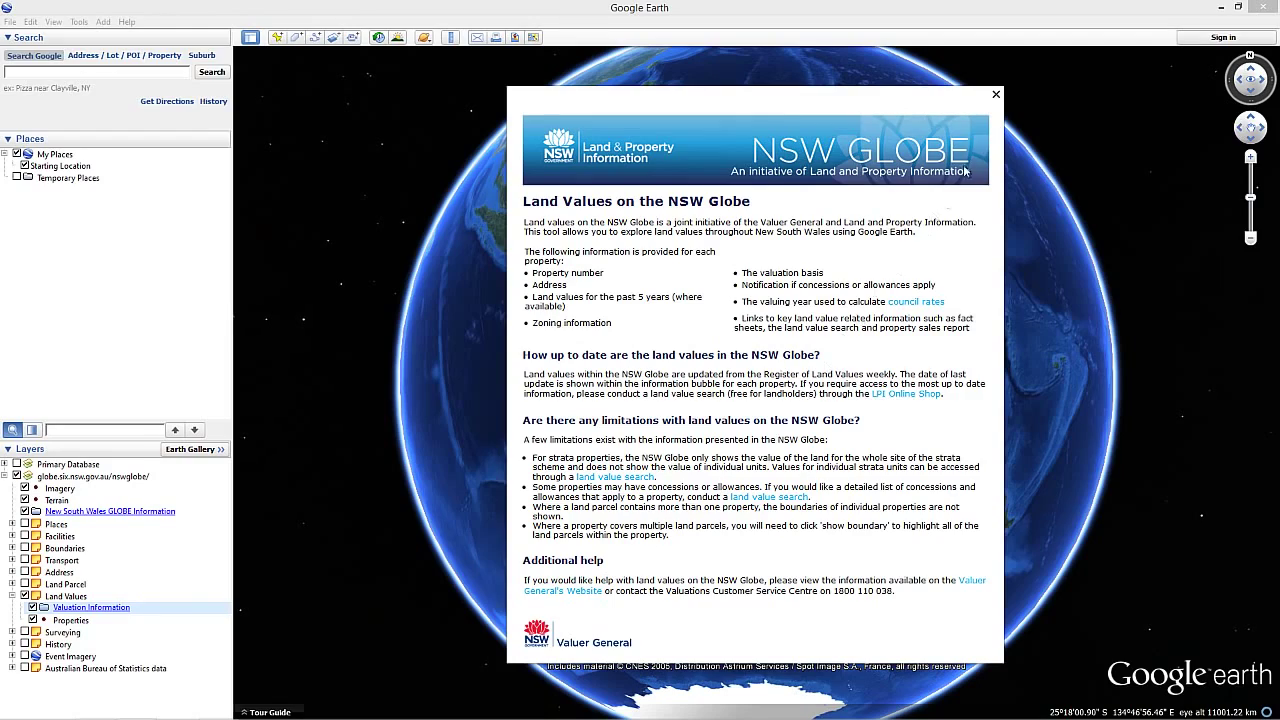
Close the Land Values on the NSW Globe information balloon
{"action": "left_click", "coordinate": [996, 96]}
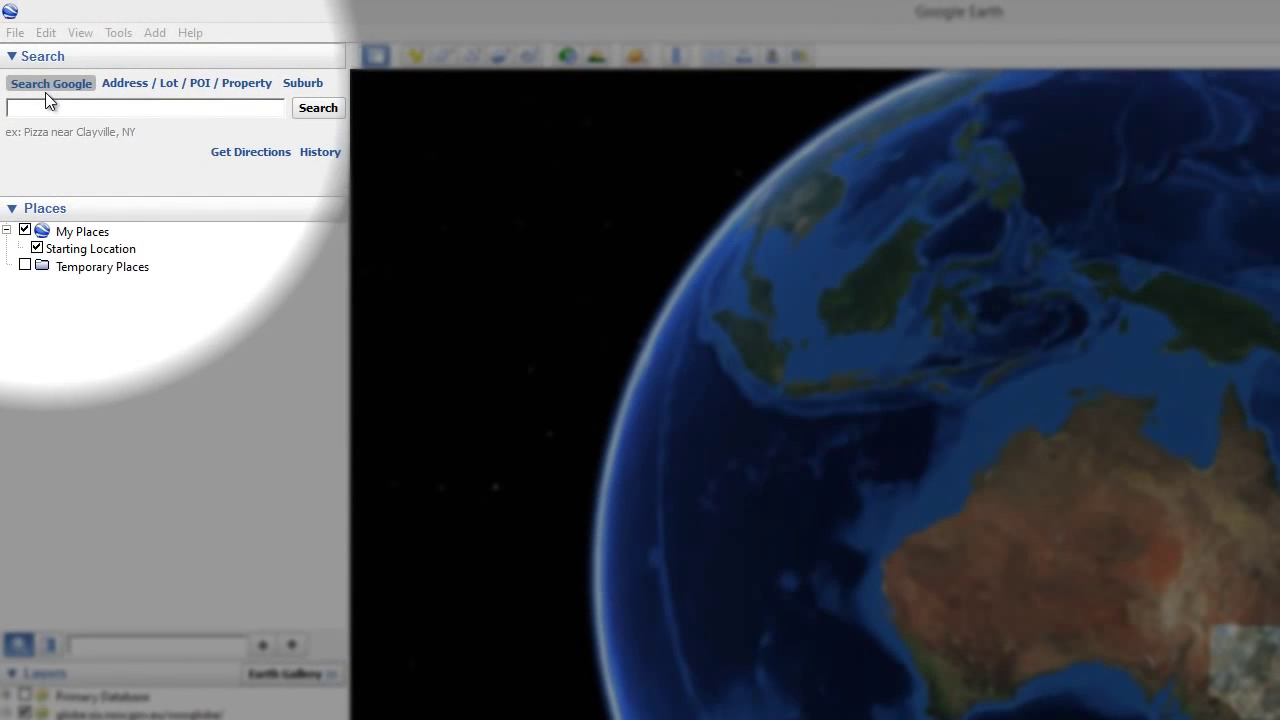
Search for '1 Prince Albert Road Sydney' to fly to Prince Albert Rd
{"action": "left_click", "coordinate": [16, 108]}
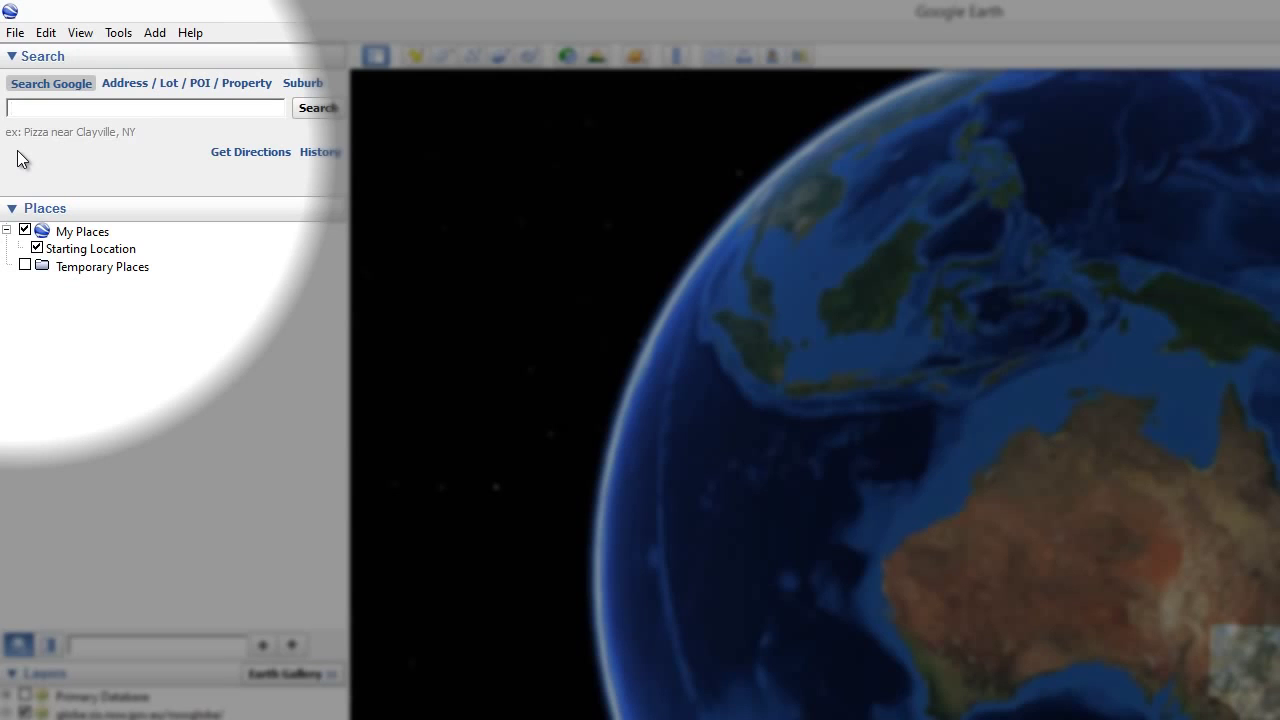
{"action": "type", "text": "1 Prince Albert Road Sydney"}
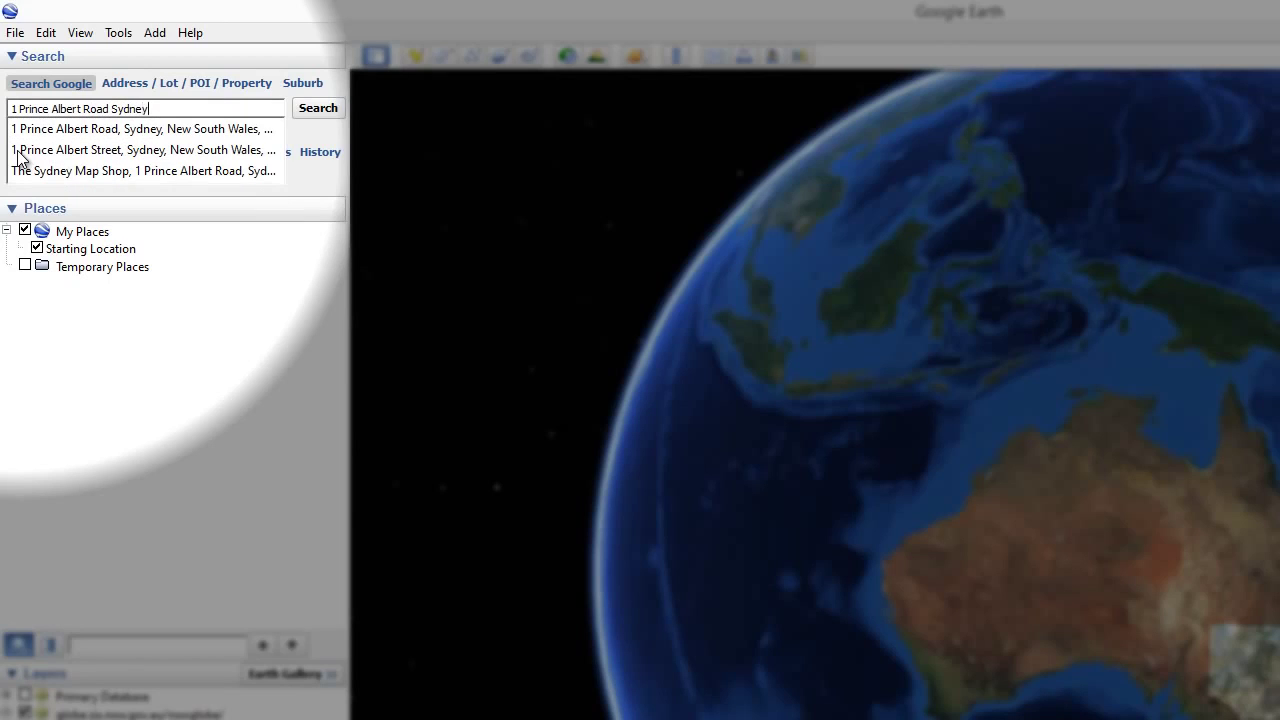
{"action": "key", "text": "Return"}
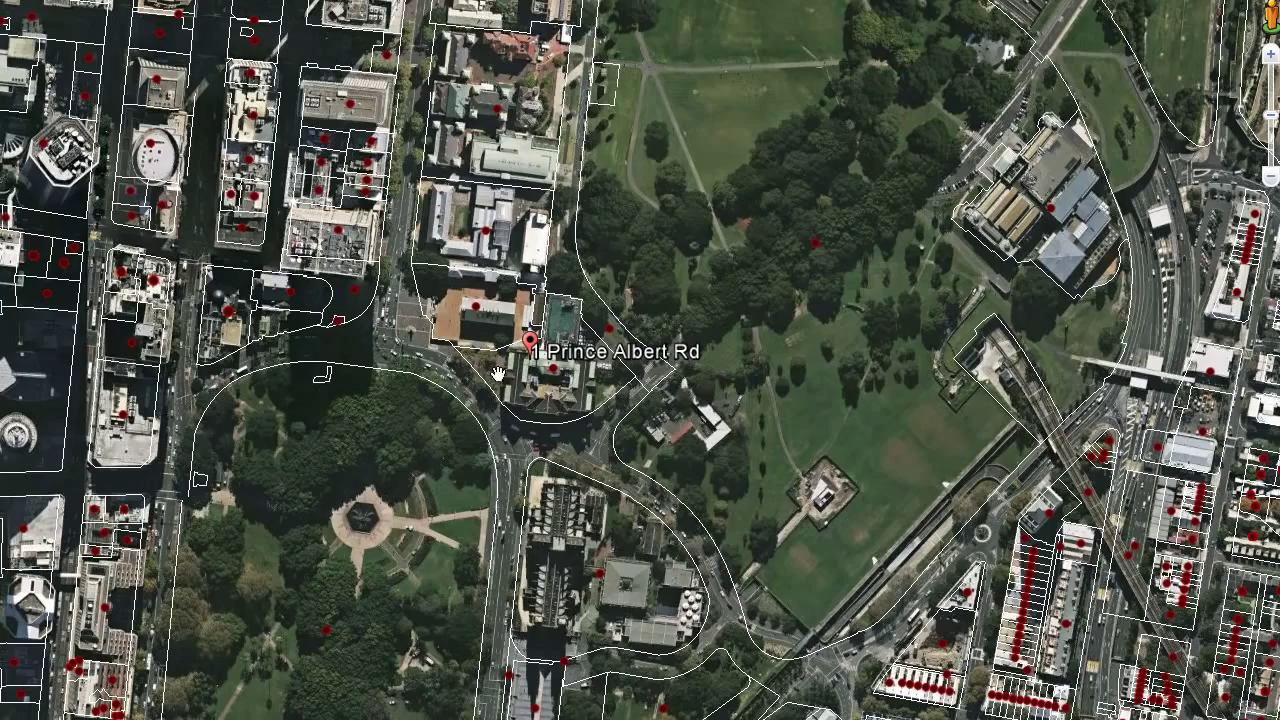
Highlight parcel 3604966 and open its Queens Square balloon showing the $56,900,000 land value
{"action": "left_click", "coordinate": [535, 372]}
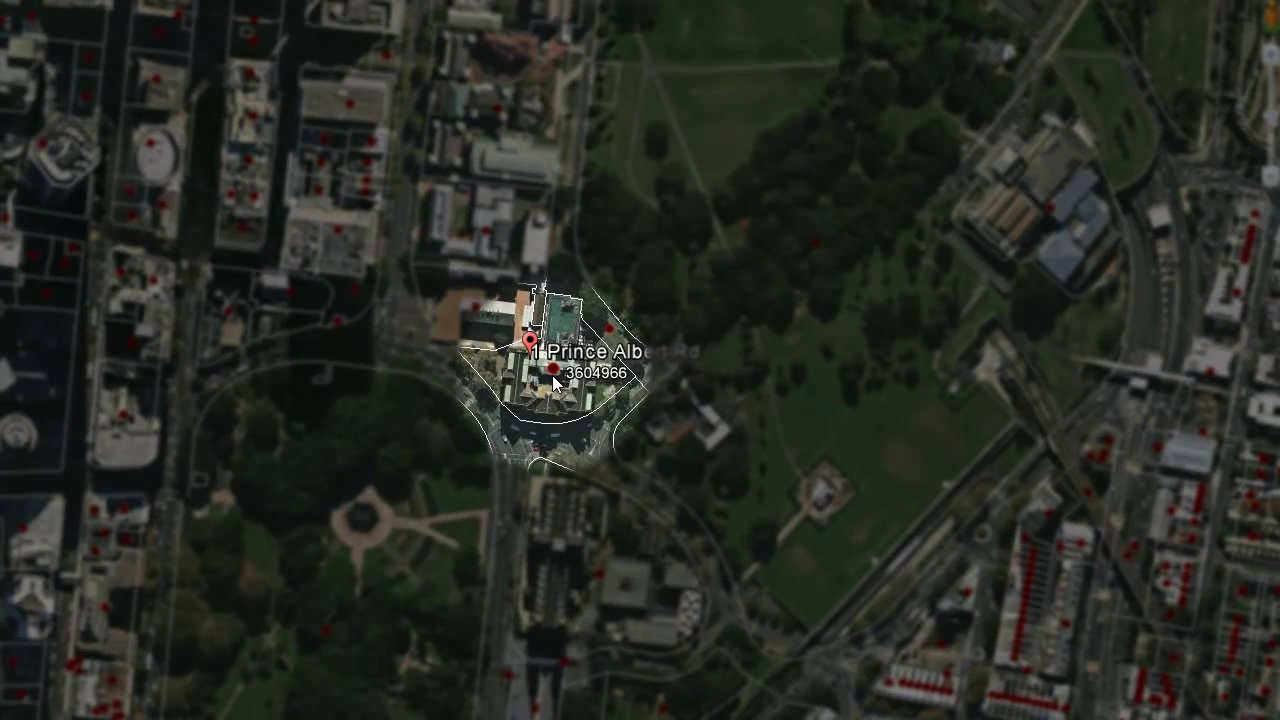
{"action": "left_click", "coordinate": [553, 380]}
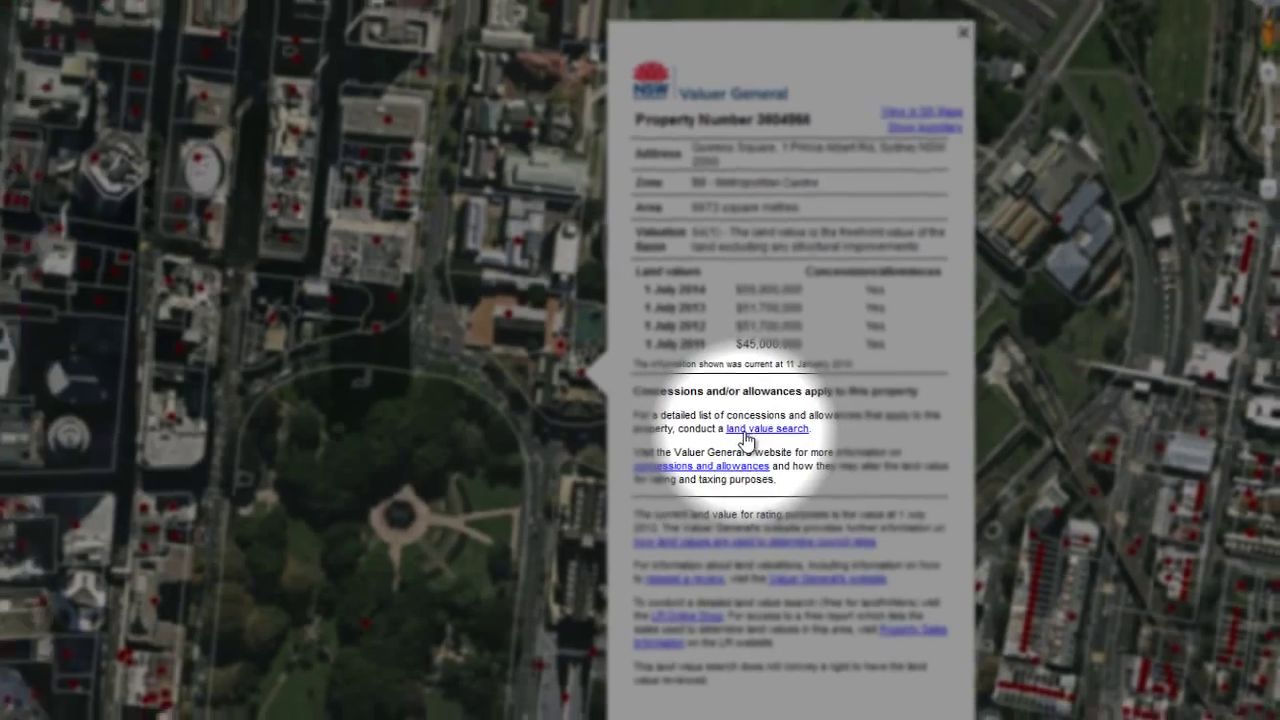
Open the balloon's 'land value search' web page
{"action": "left_click", "coordinate": [723, 430]}
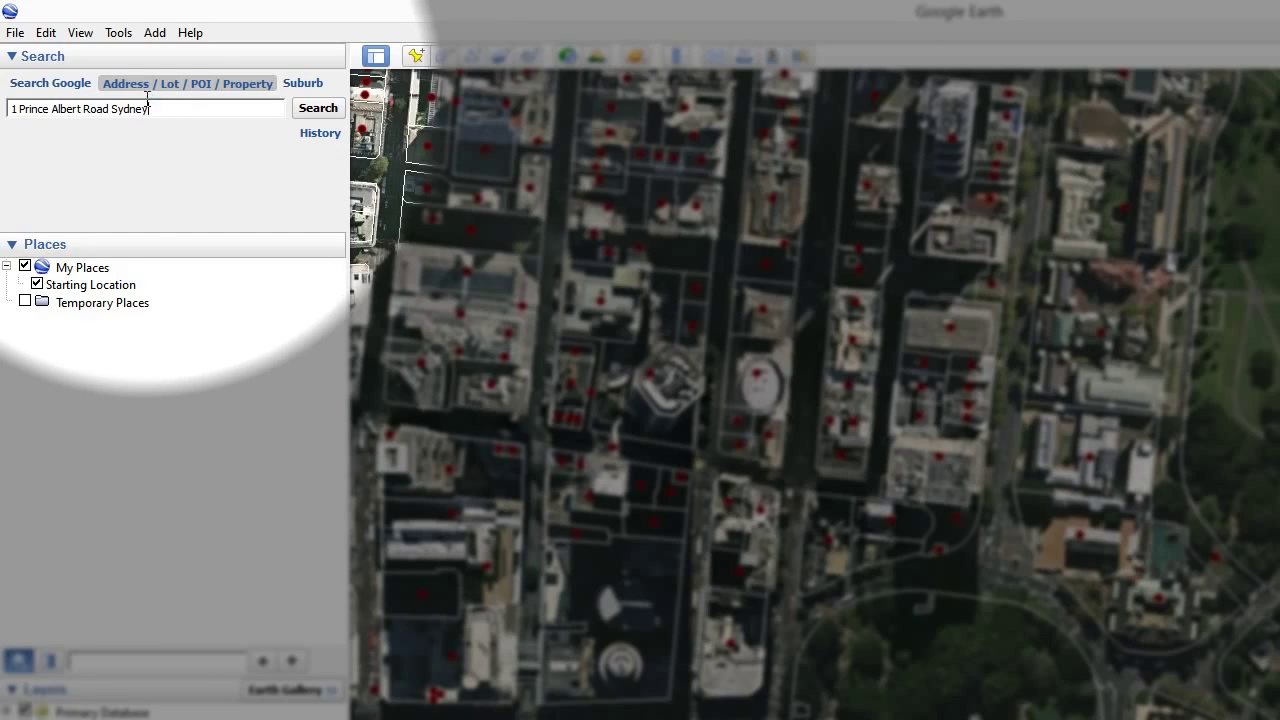
Search property ID 2043147, view its parcel's valuation balloon, then close it
{"action": "left_click_drag", "start_coordinate": [155, 110], "coordinate": [5, 103]}
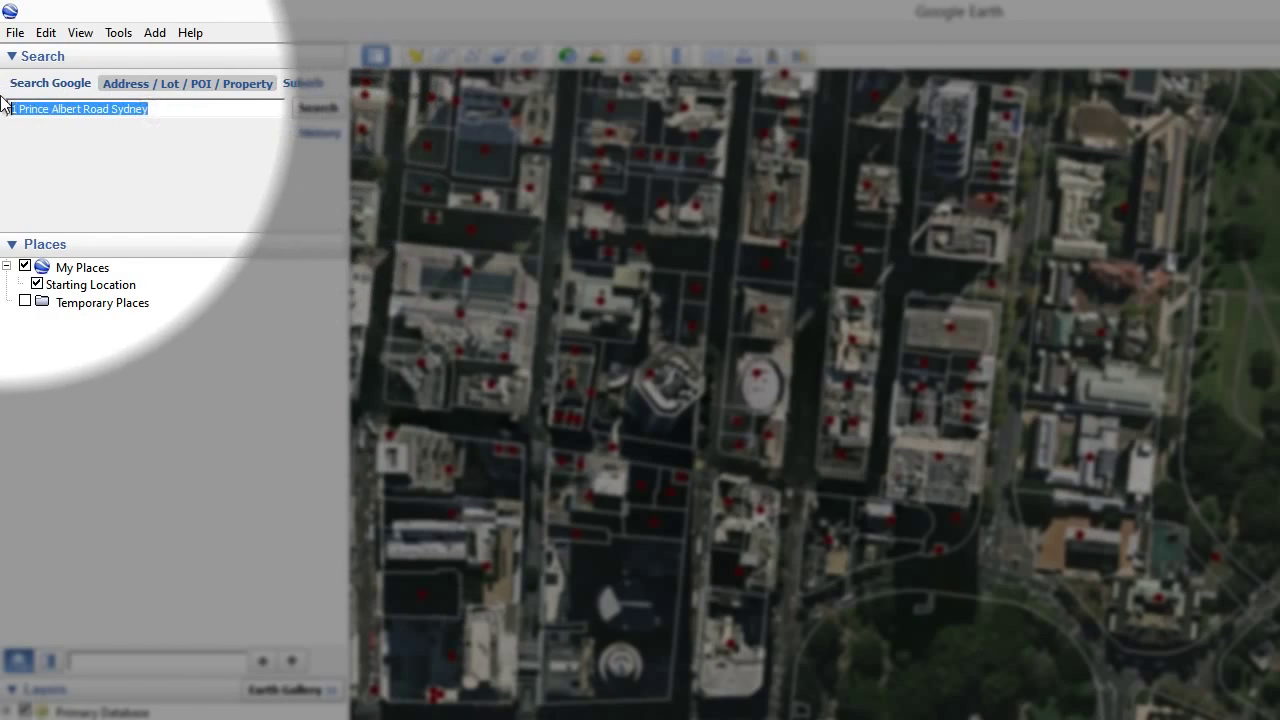
{"action": "key", "text": "Delete"}
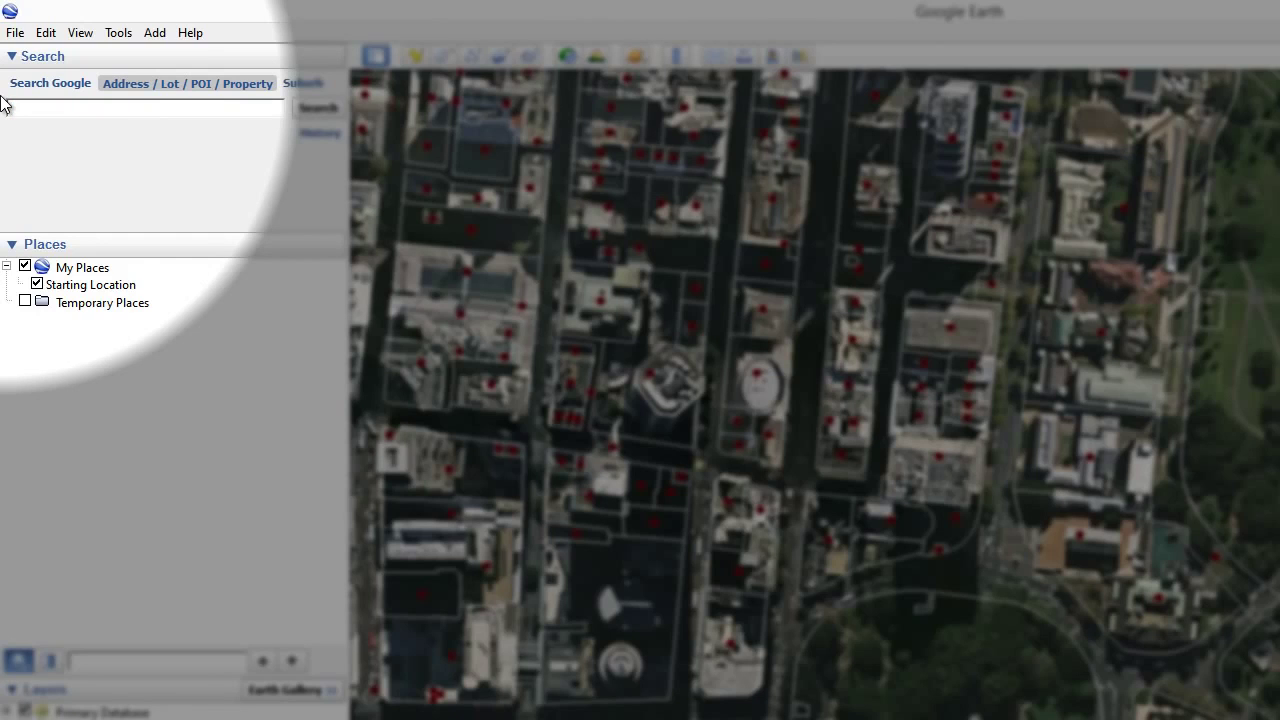
{"action": "type", "text": "2043147"}
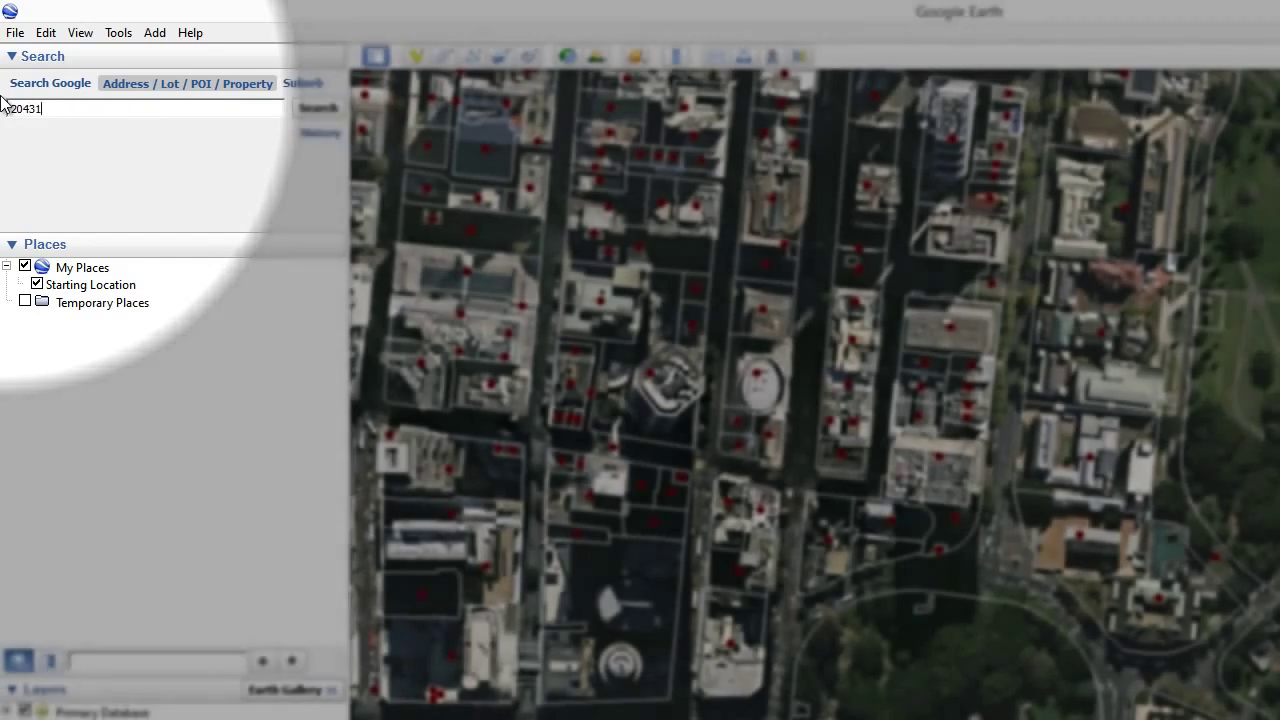
{"action": "key", "text": "Return"}
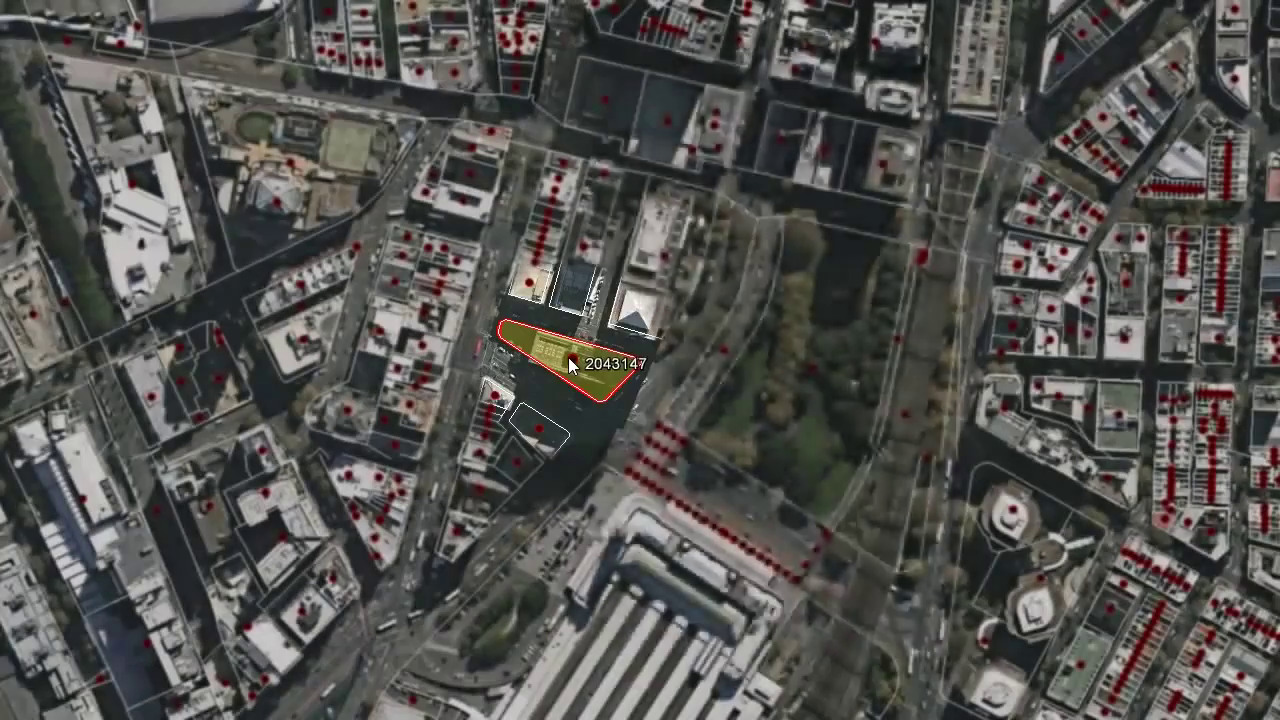
{"action": "left_click", "coordinate": [760, 381]}
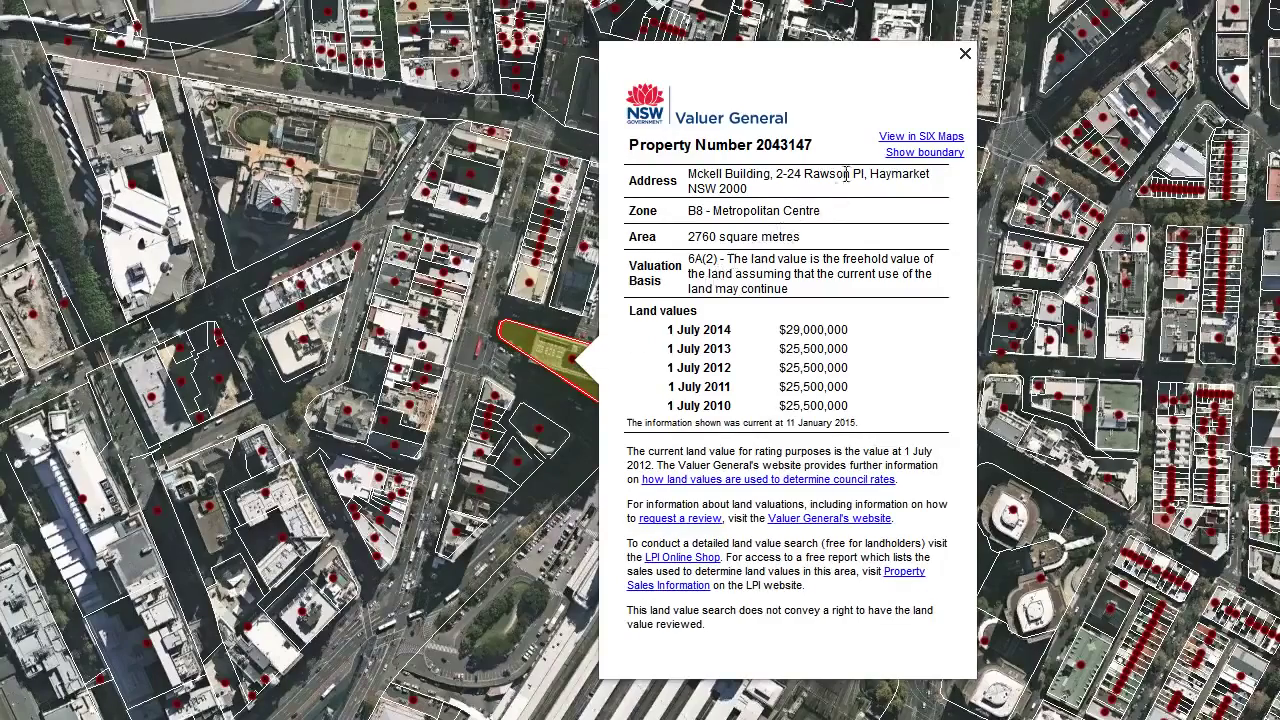
{"action": "left_click", "coordinate": [964, 54]}
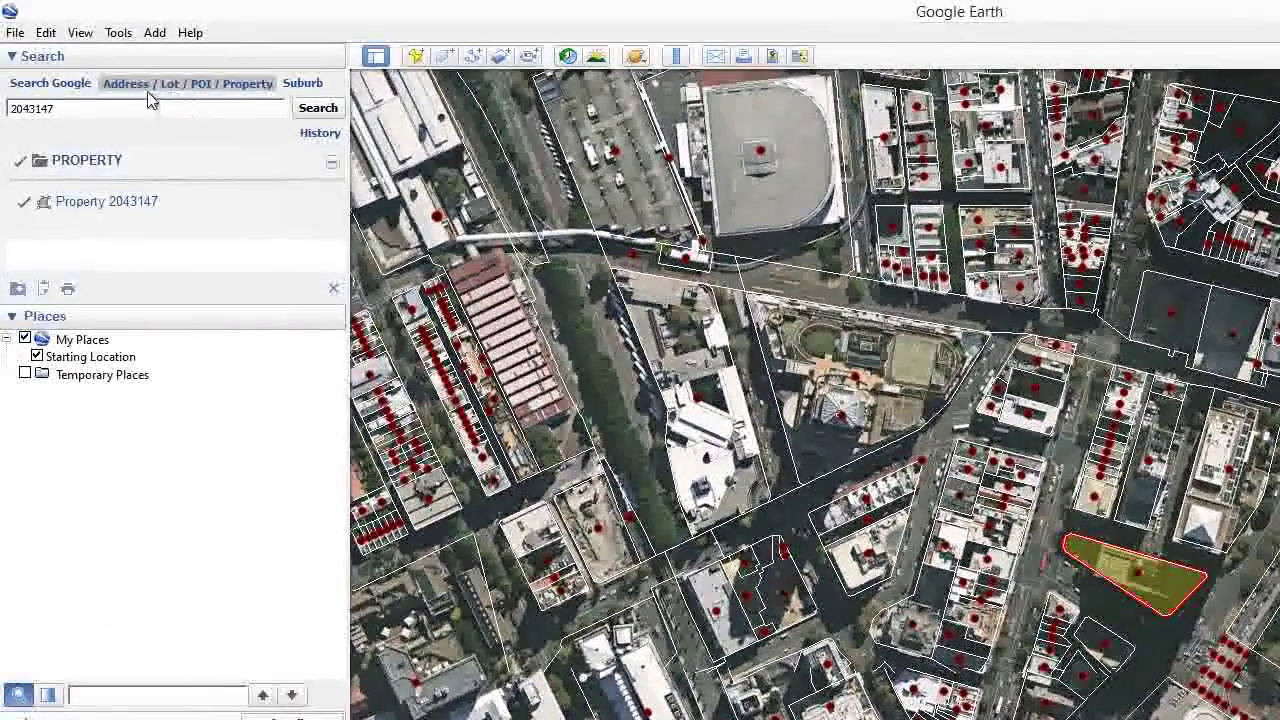
Replace the old property number 2043147 in the search box with 2043437 and search
{"action": "left_click", "coordinate": [150, 88]}
{"action": "left_click_drag", "start_coordinate": [50, 108], "coordinate": [8, 133]}
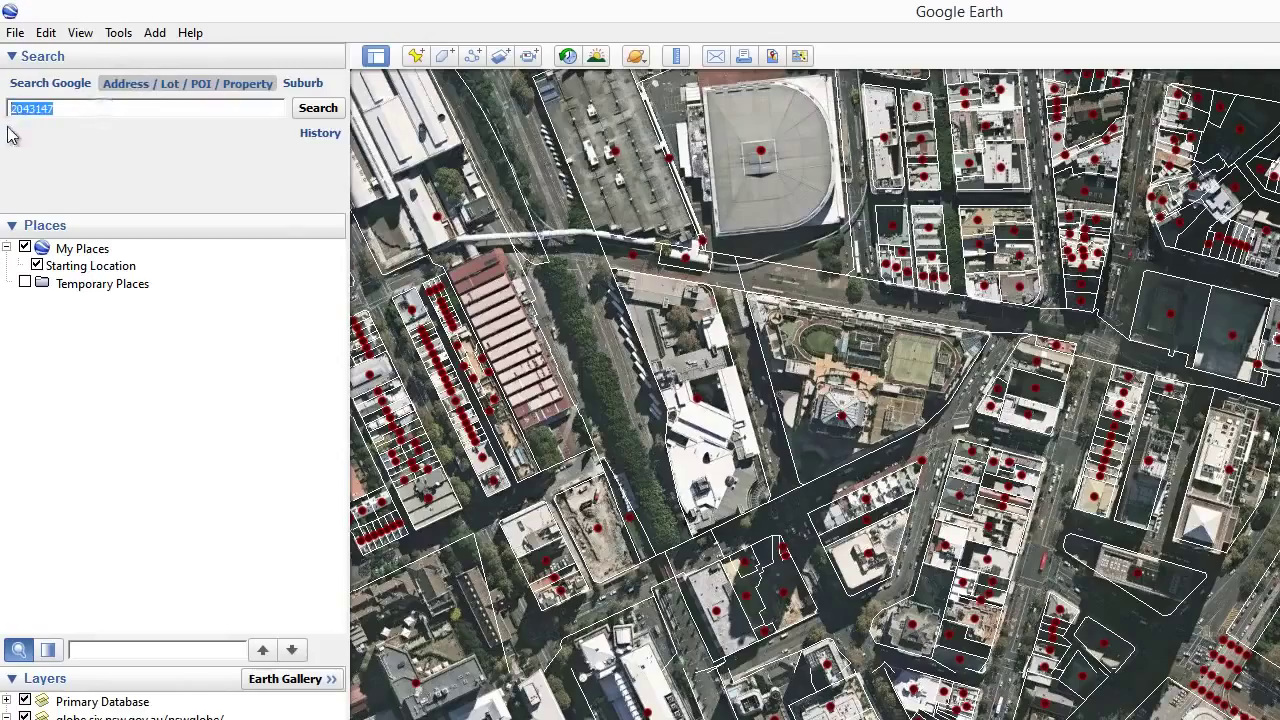
{"action": "key", "text": "Delete"}
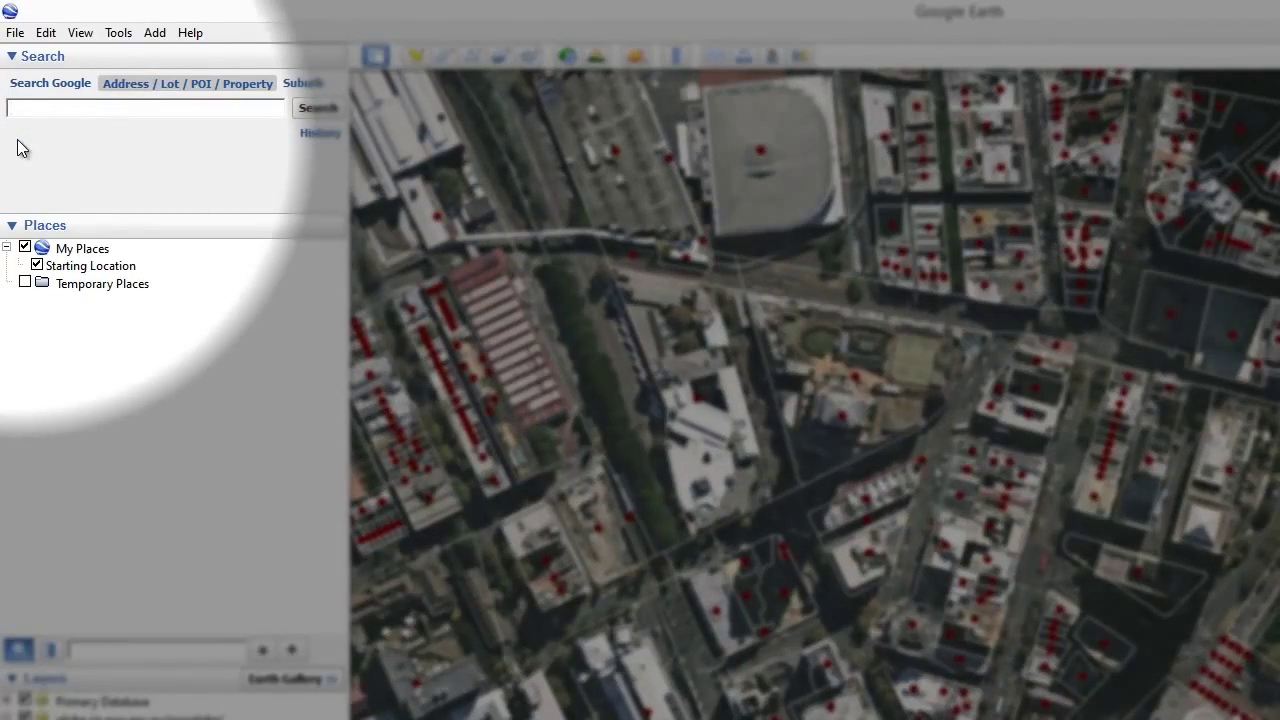
{"action": "type", "text": "2043437"}
{"action": "key", "text": "Return"}
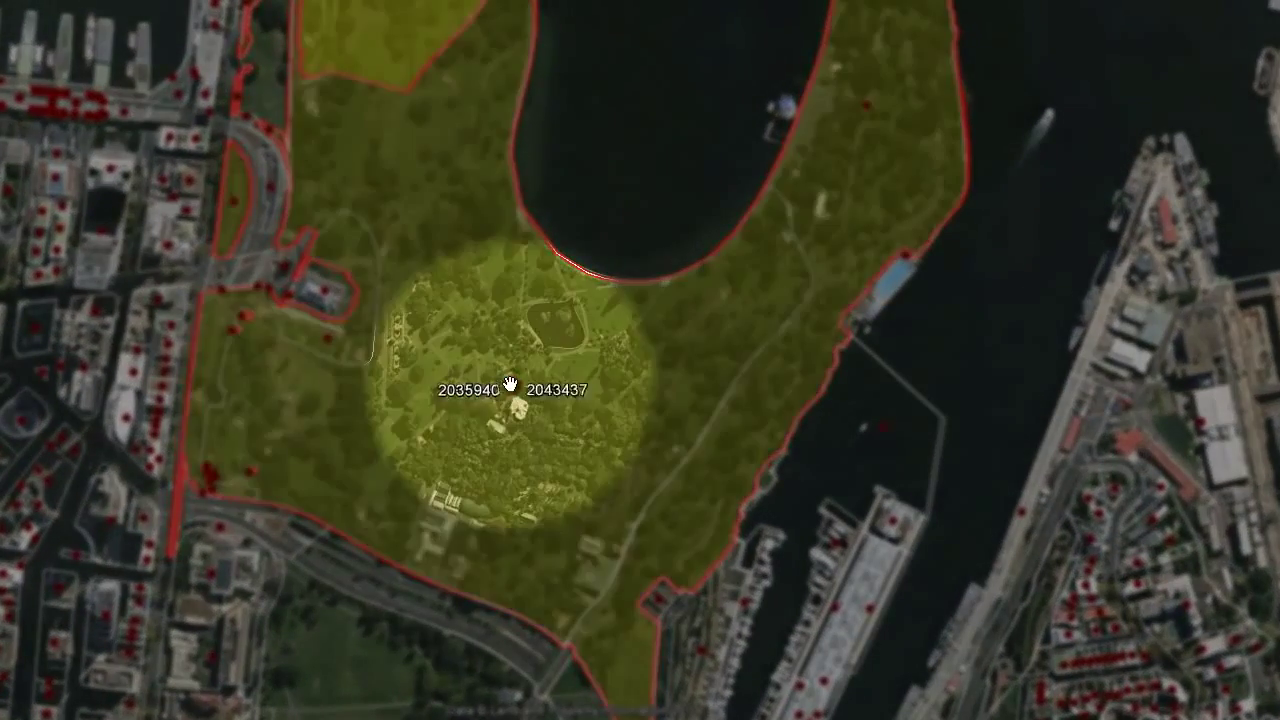
Open the valuation balloon for property 2043437, the Sydney Gardens parcel, then close it
{"action": "left_click", "coordinate": [510, 385]}
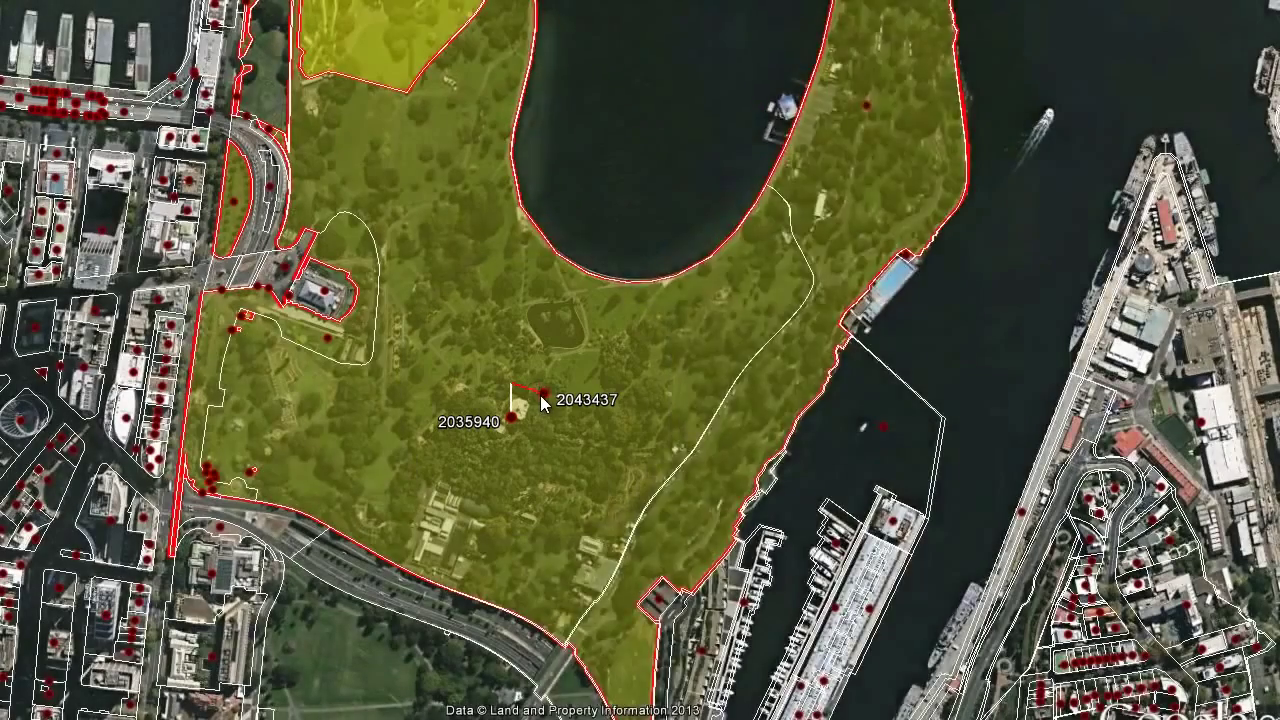
{"action": "left_click", "coordinate": [541, 395]}
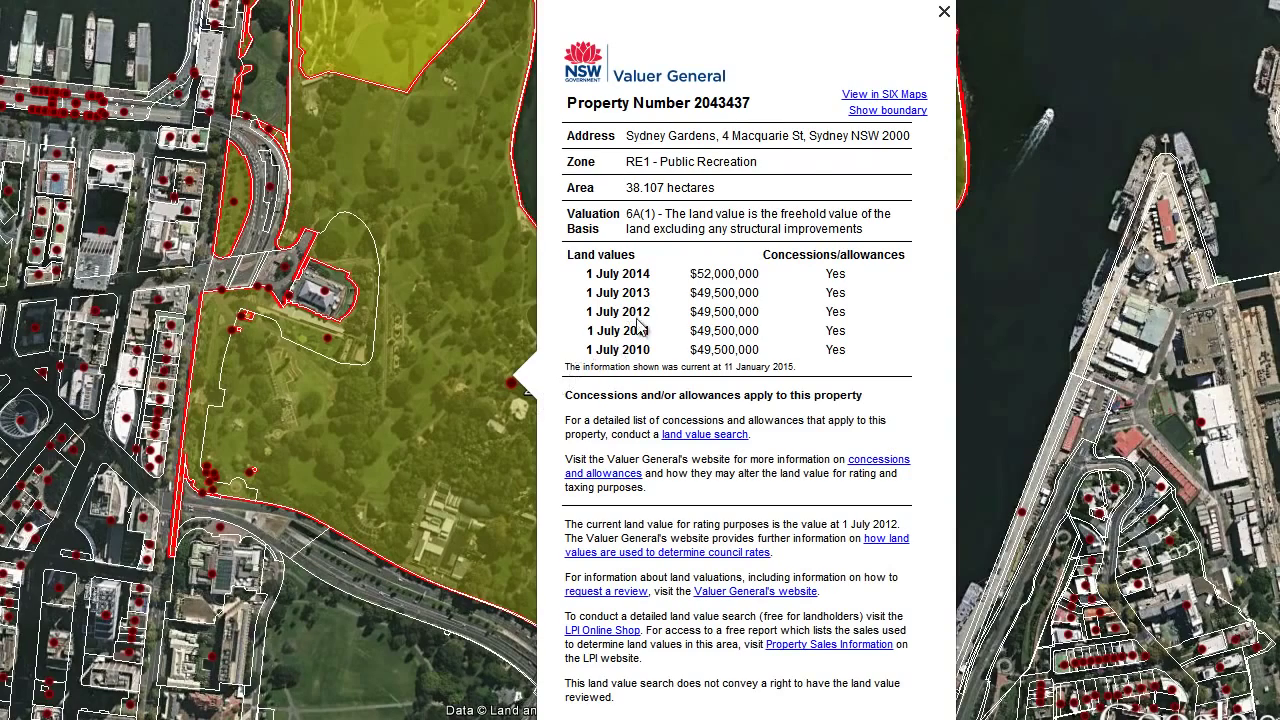
{"action": "left_click", "coordinate": [944, 14]}
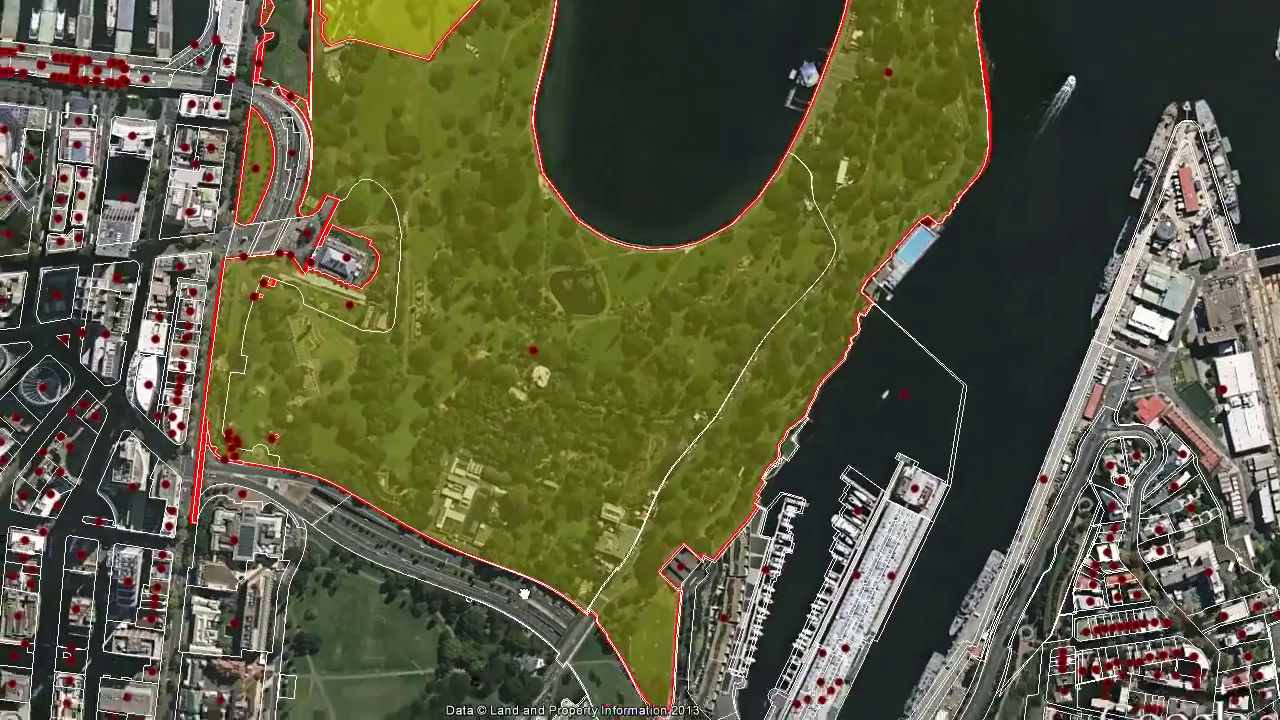
Pan south to The Domain and show the boundary of property 2043954
{"action": "left_click_drag", "start_coordinate": [523, 594], "coordinate": [553, 280]}
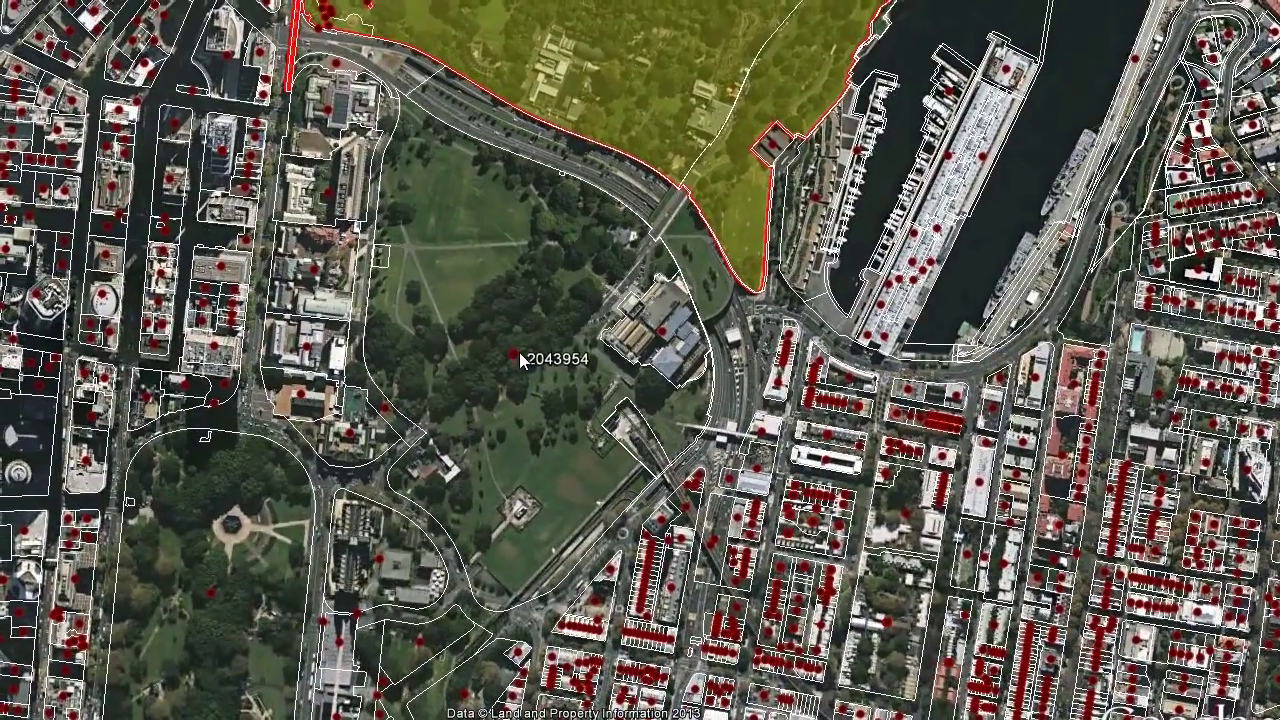
{"action": "left_click", "coordinate": [519, 352]}
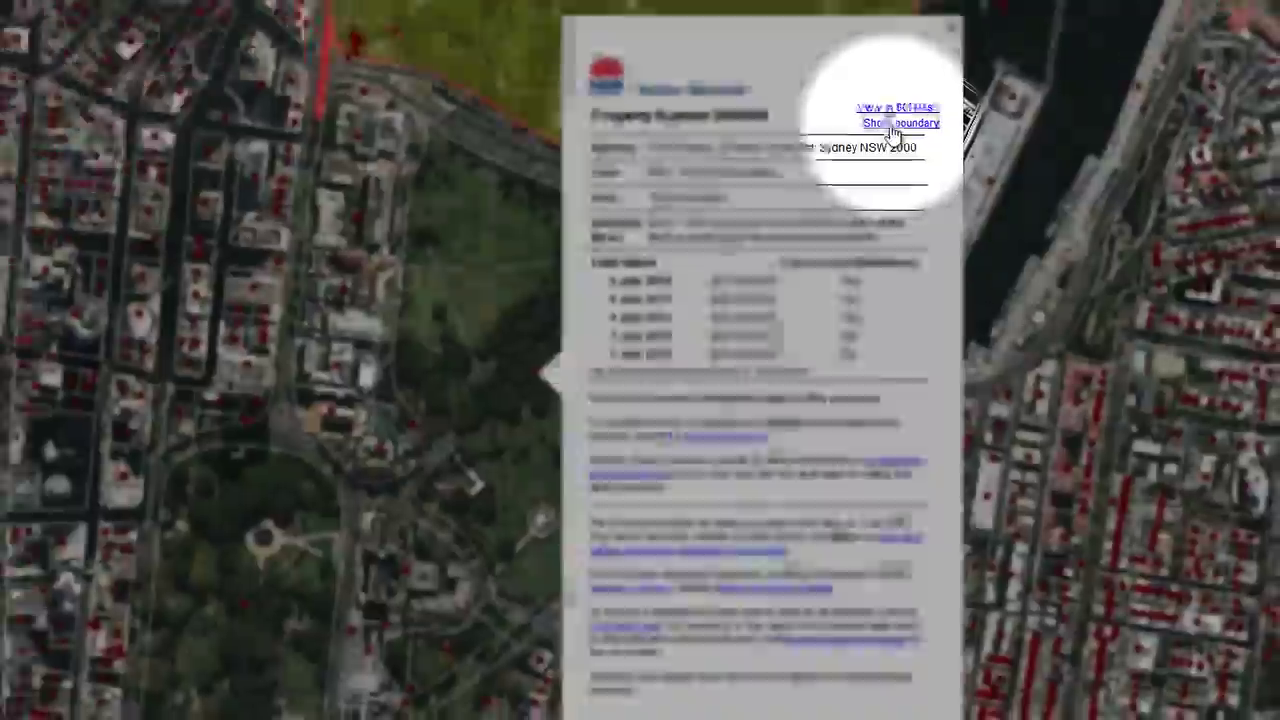
{"action": "left_click", "coordinate": [885, 109]}
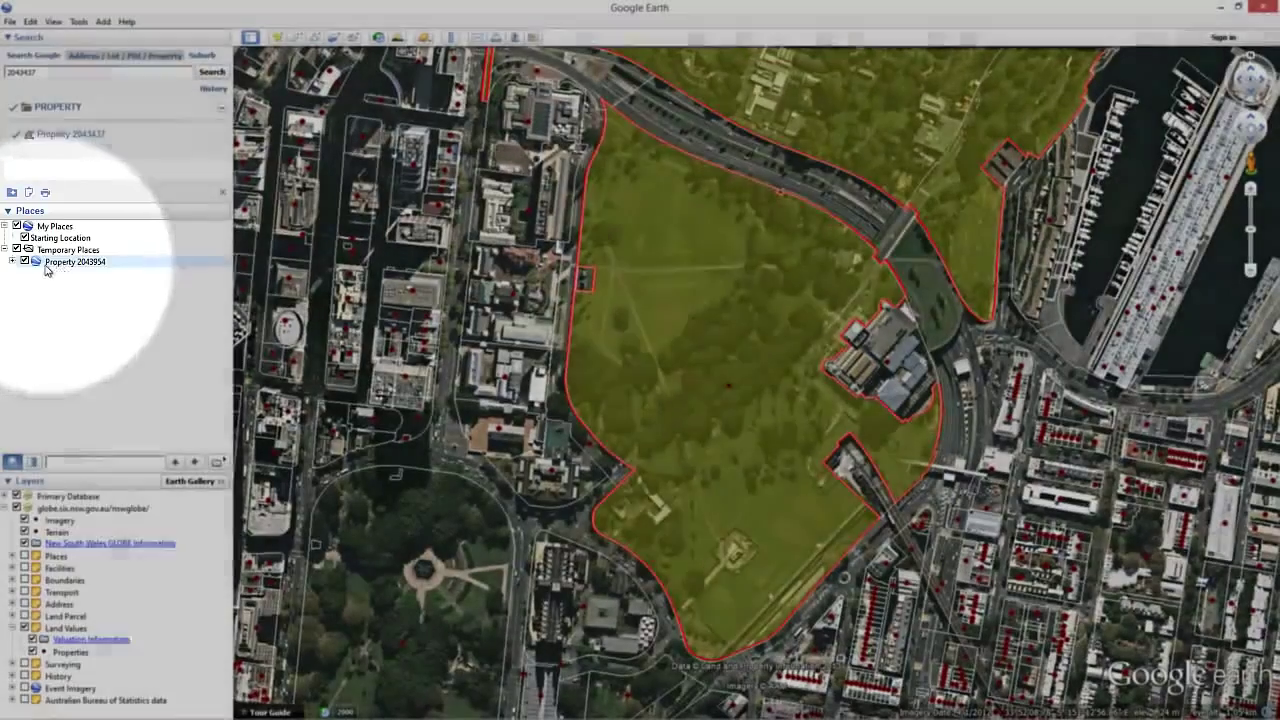
Toggle the Property 2043954 boundary in Temporary Places and reopen its $21,500,000 land value balloon
{"action": "left_click", "coordinate": [28, 262]}
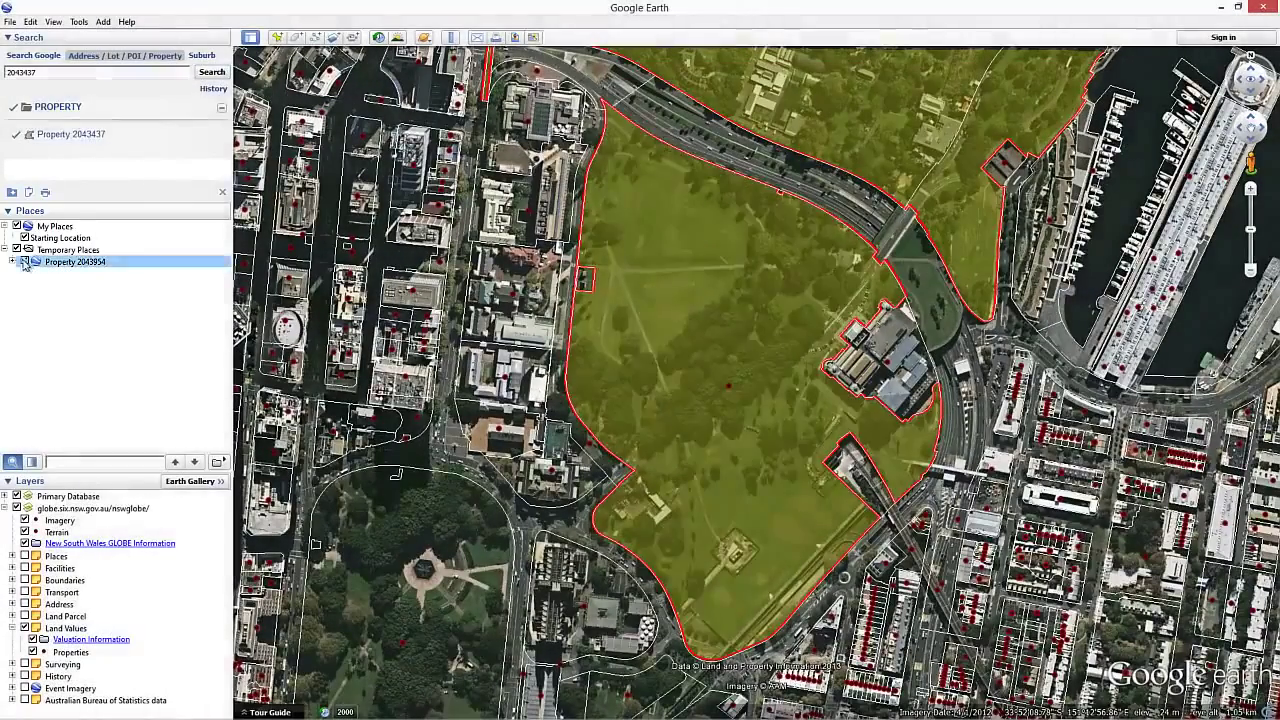
{"action": "left_click", "coordinate": [24, 262]}
{"action": "left_click", "coordinate": [24, 262]}
{"action": "double_click", "coordinate": [24, 262]}
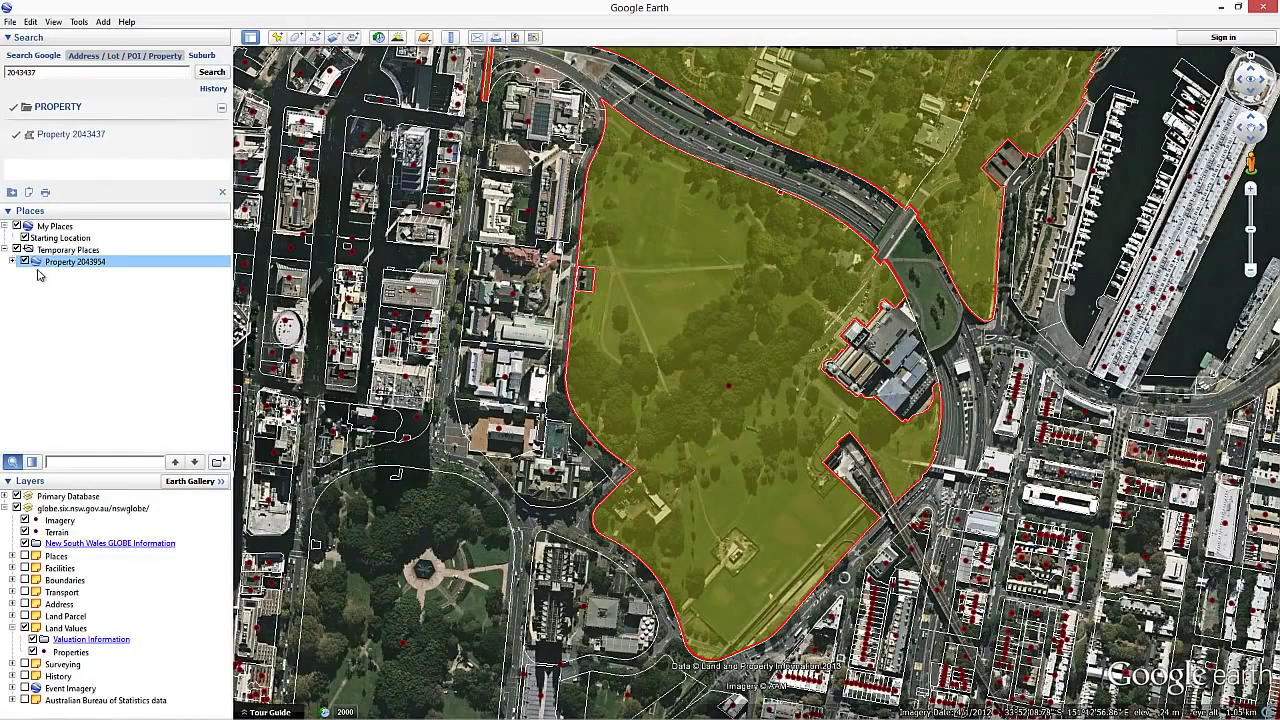
{"action": "left_click", "coordinate": [729, 389]}
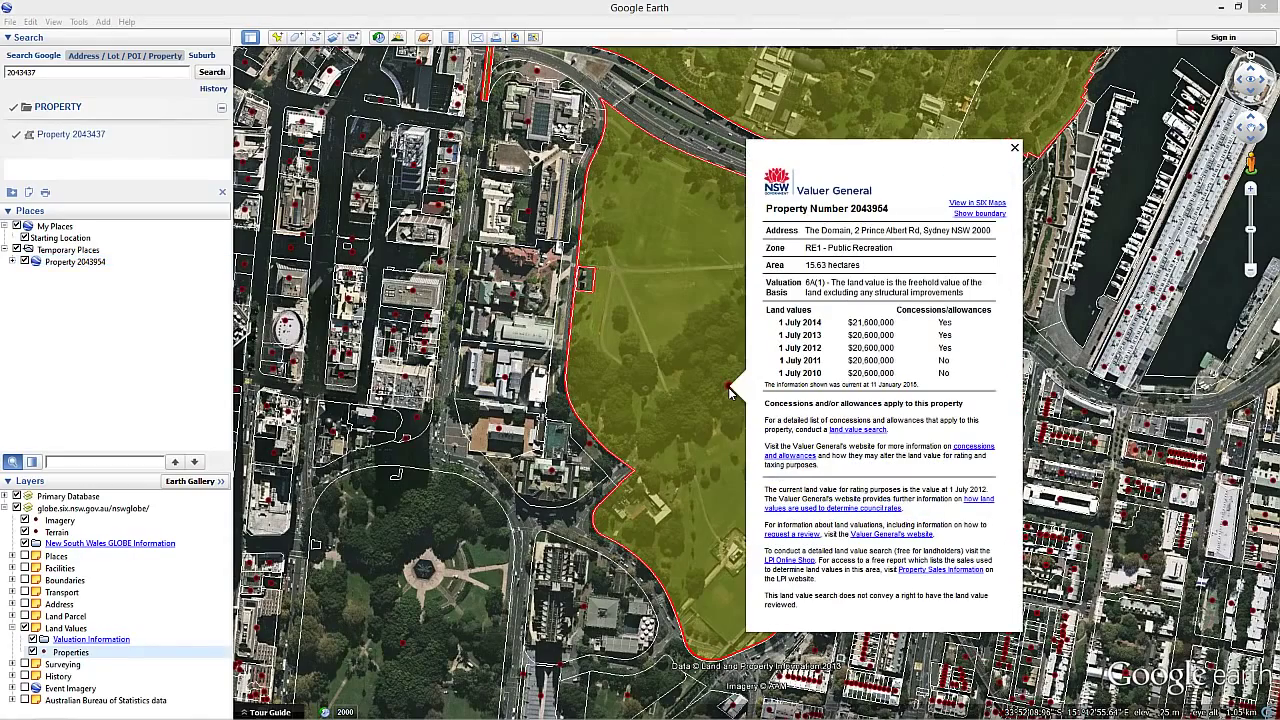